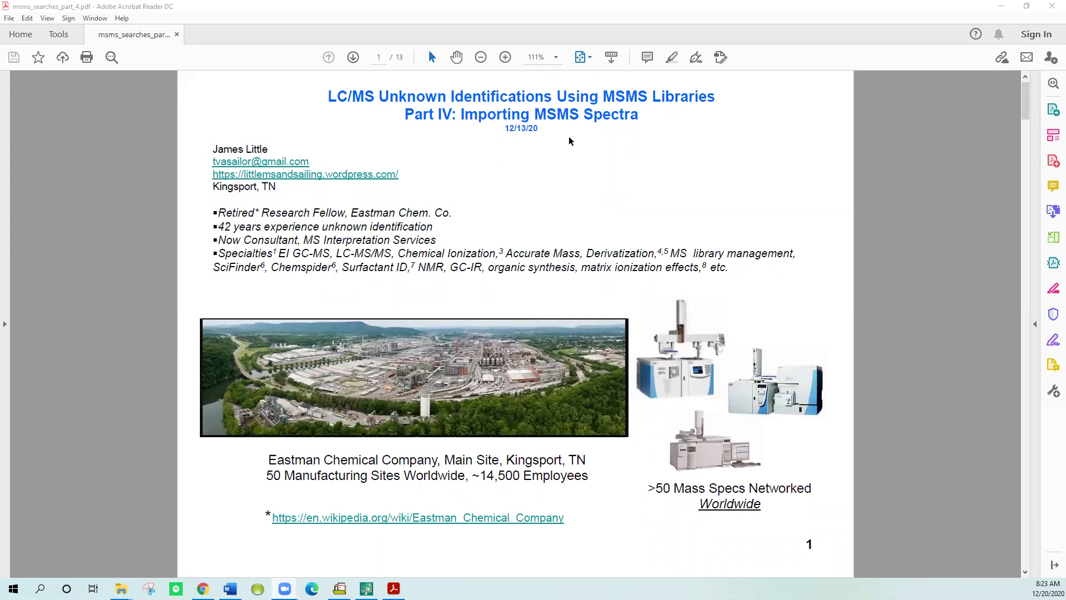
- Bring NIST MS Search forward and show its library search results view
scroll(569, 138, down, 2)
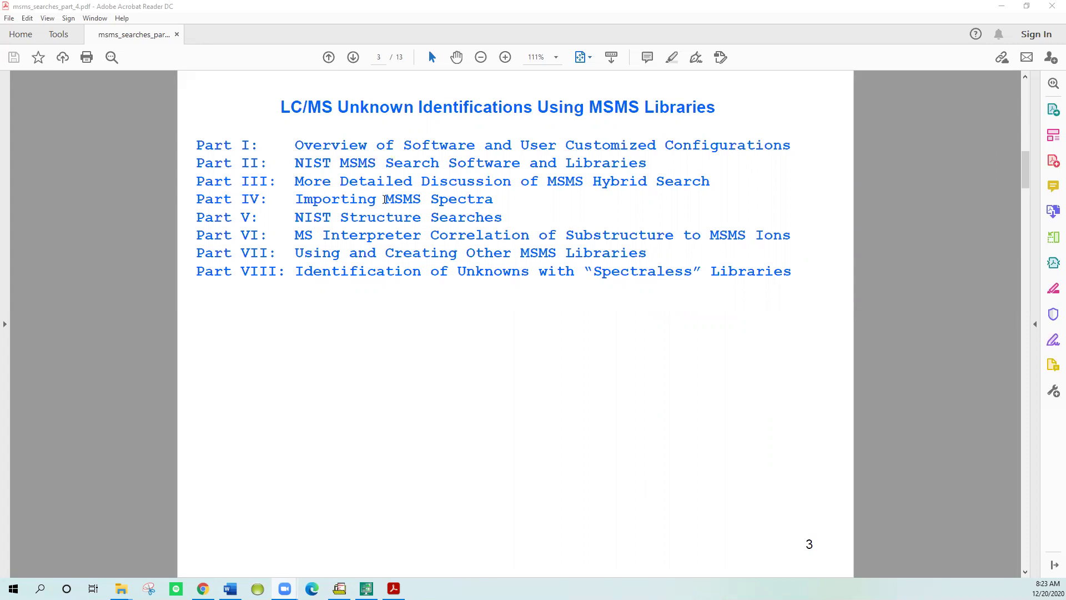
scroll(473, 183, up, 2)
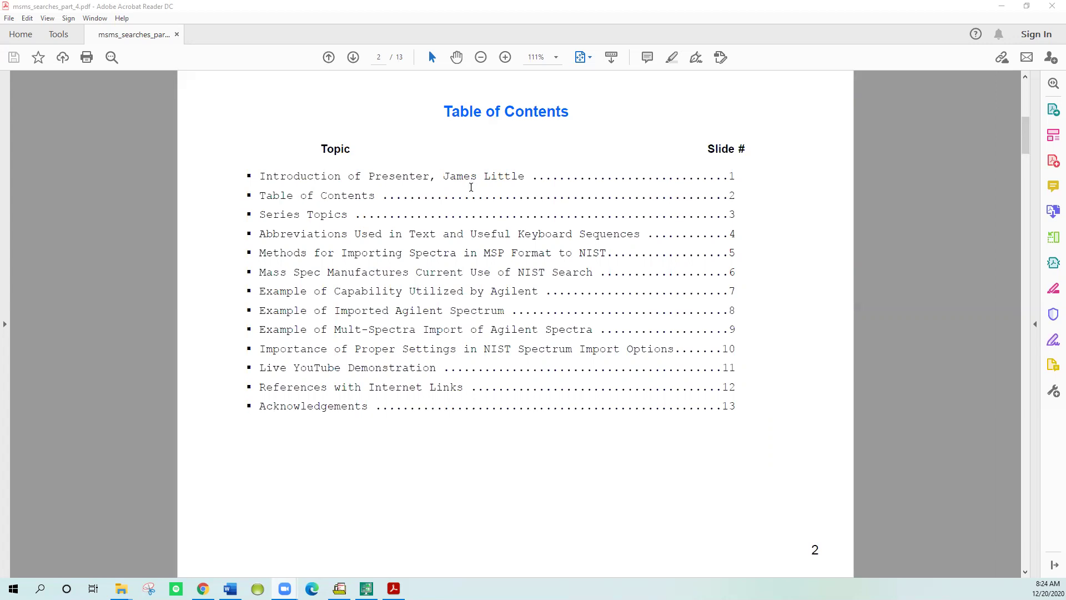
key(Page_Up)
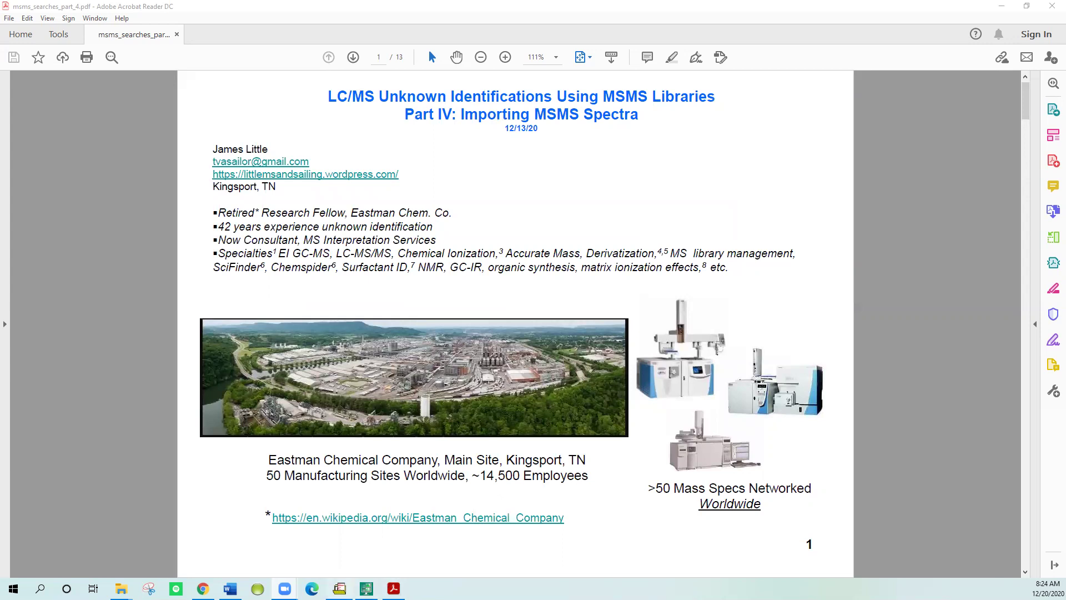
click(373, 589)
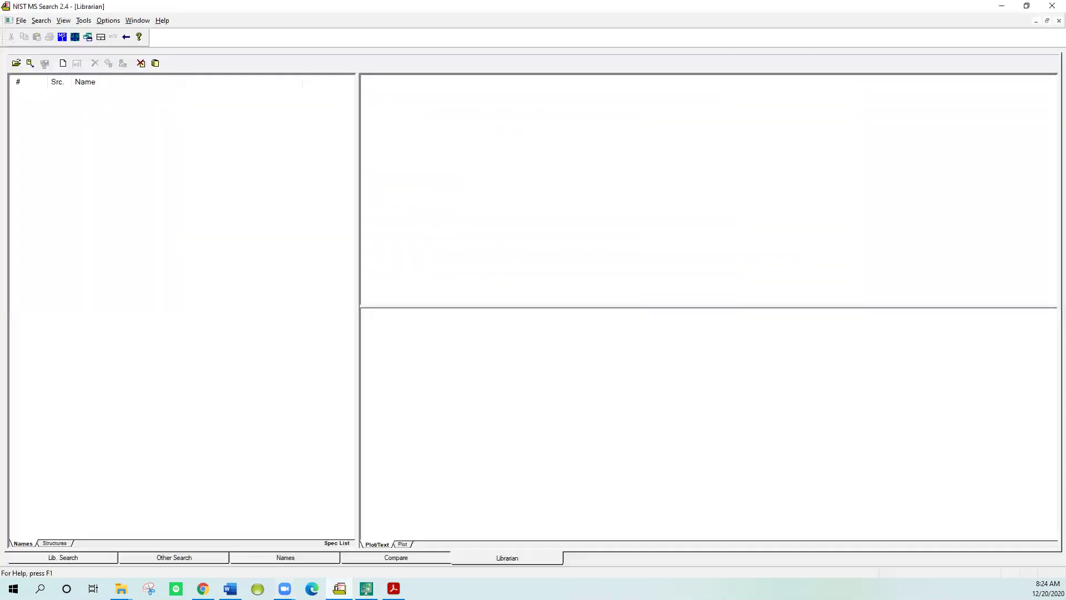
click(103, 559)
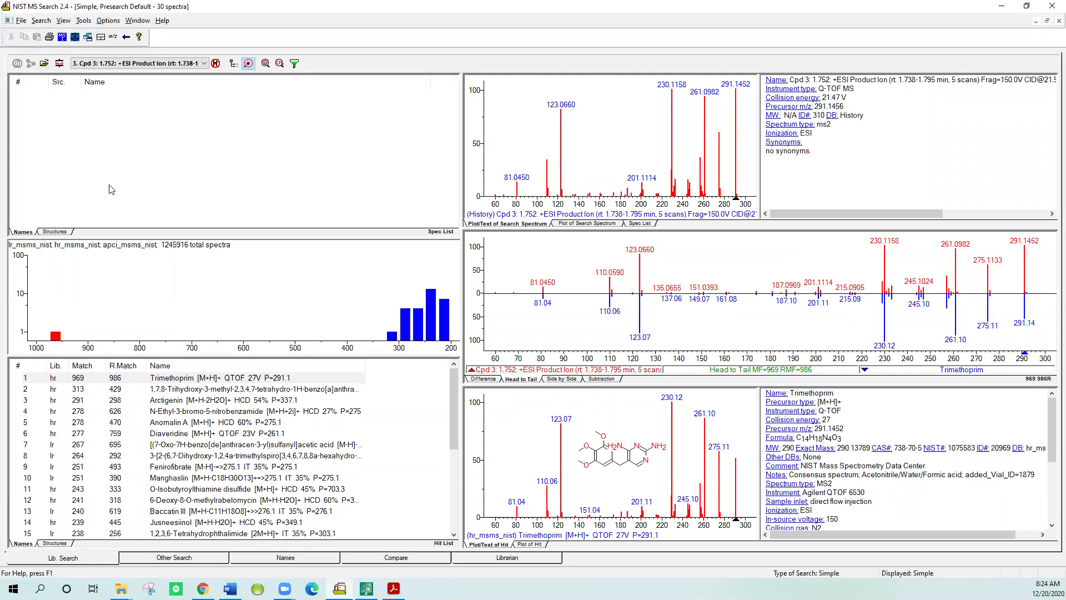
- Load the Direct Peak Matching MSMS configuration without saving the current one, then open Library Search Options
click(21, 21)
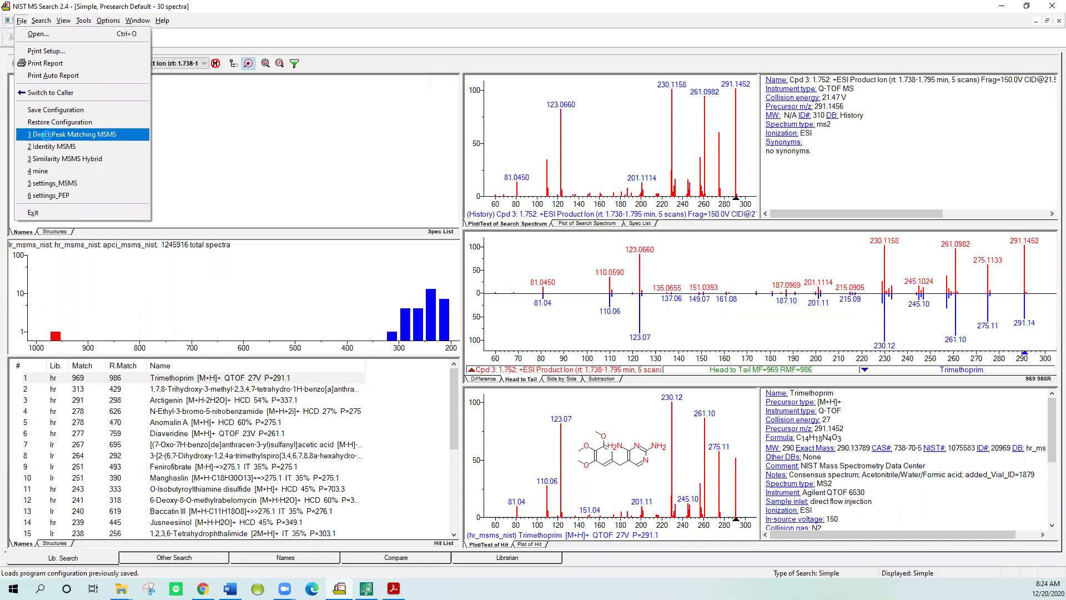
click(48, 138)
click(578, 319)
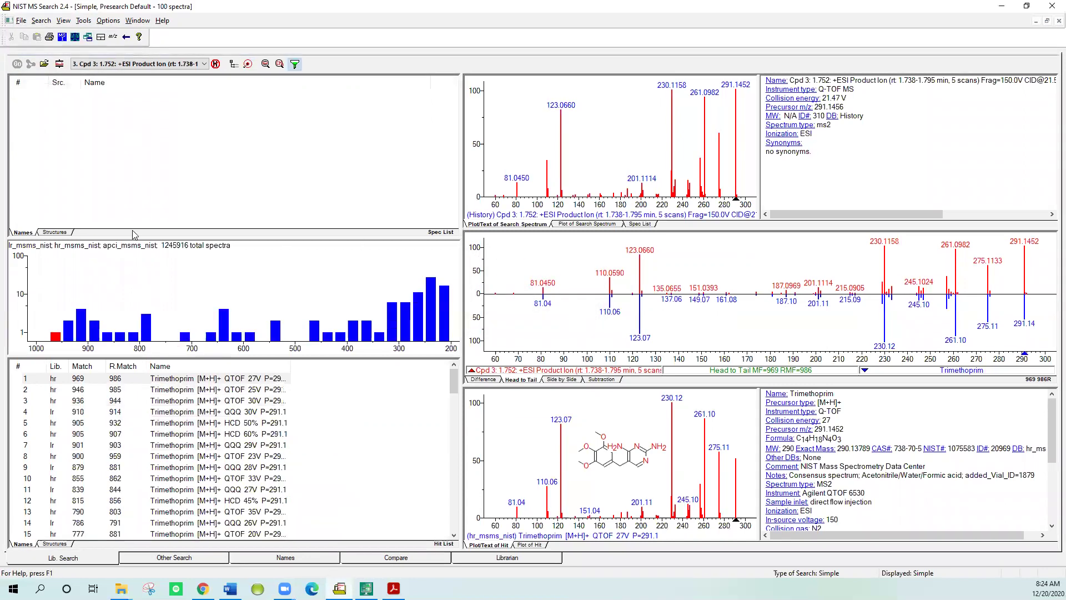
click(59, 65)
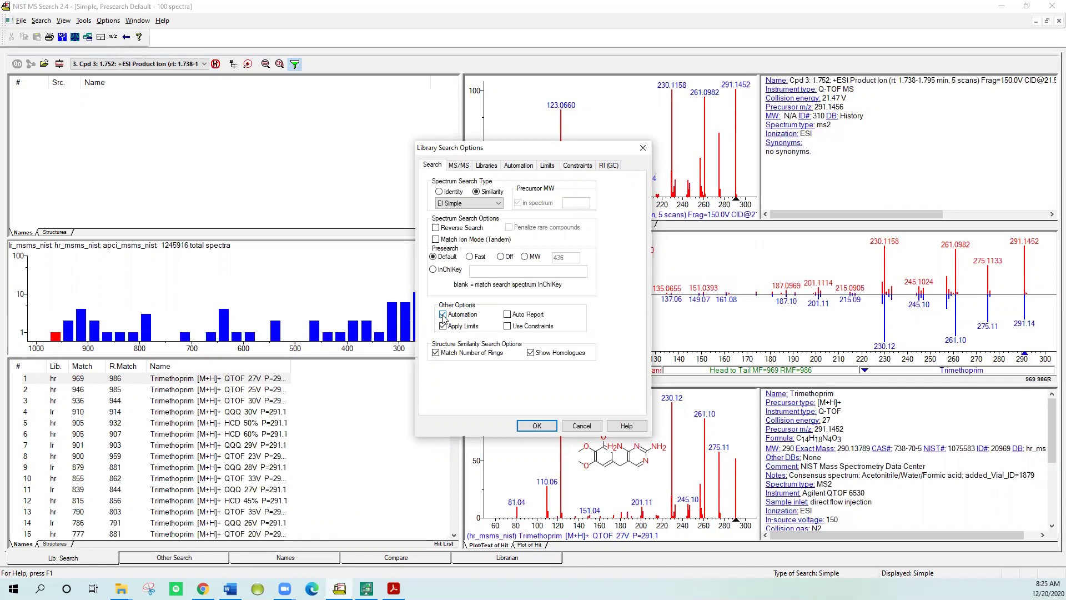
- Confirm the library search options with Automation unchecked, then toggle Best matching only on and off
click(443, 315)
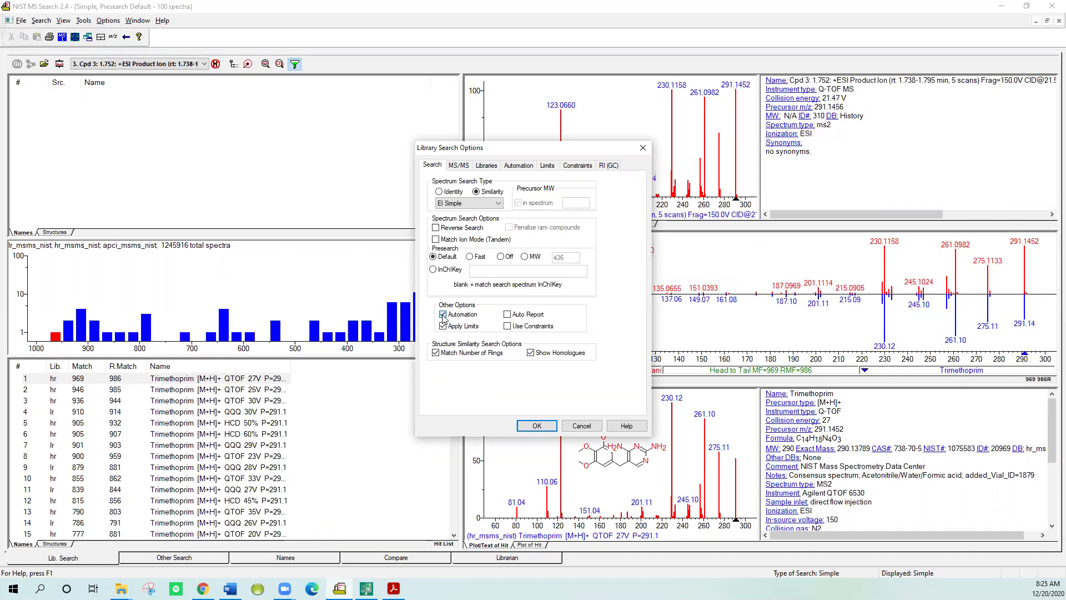
click(538, 427)
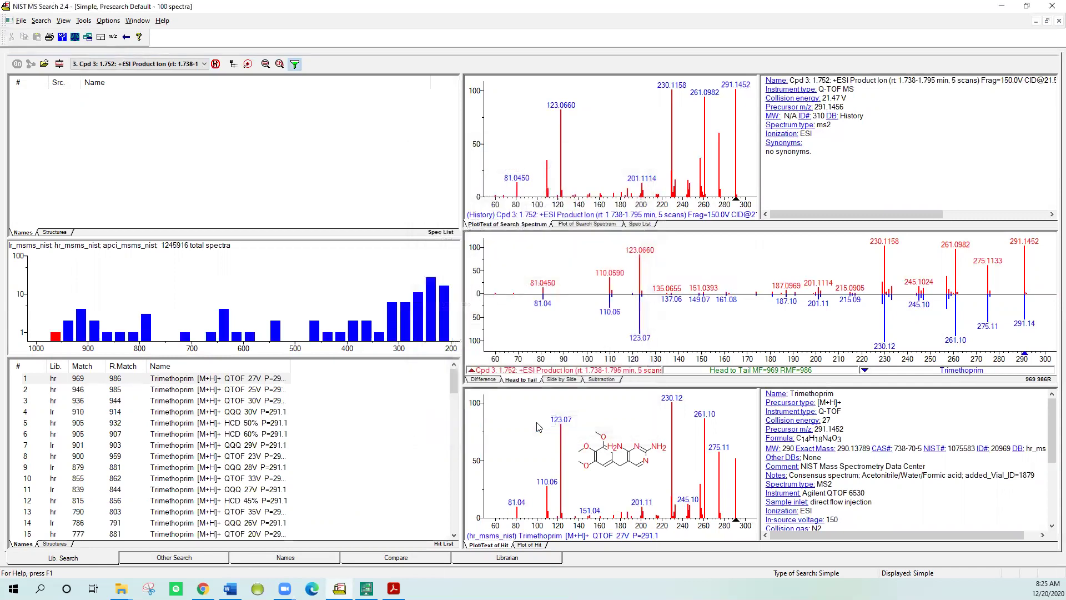
click(248, 65)
click(249, 65)
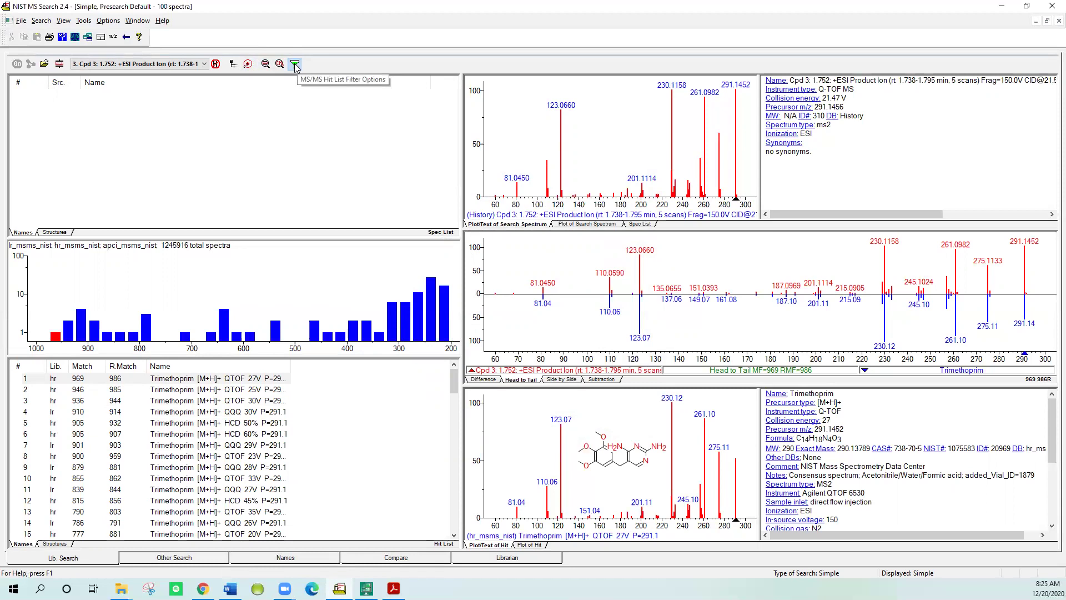
- Disable MS/MS hit list filtering by unchecking Enable Filtering (Tandem Only)
click(294, 65)
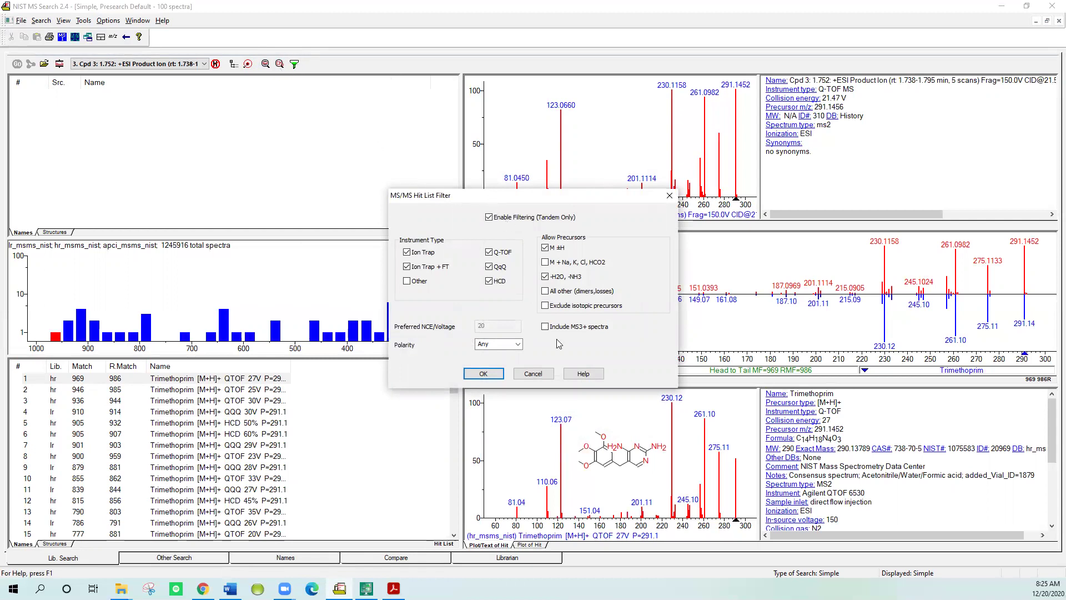
click(488, 217)
click(483, 375)
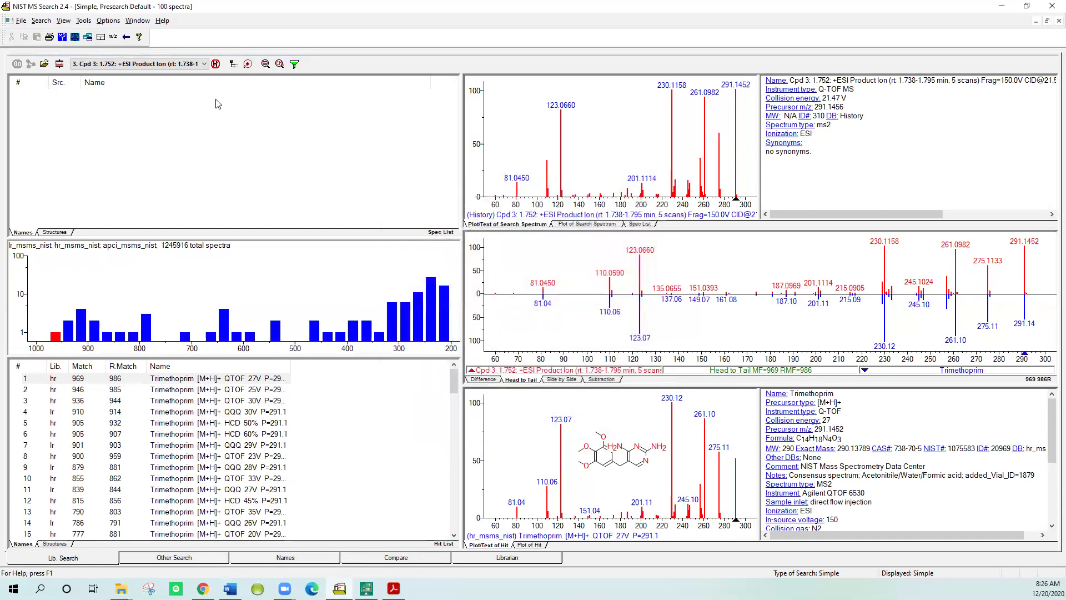
- Set the import intensity threshold to 1% of max and treat spectra lacking precursor m/z as accurate m/z
click(114, 22)
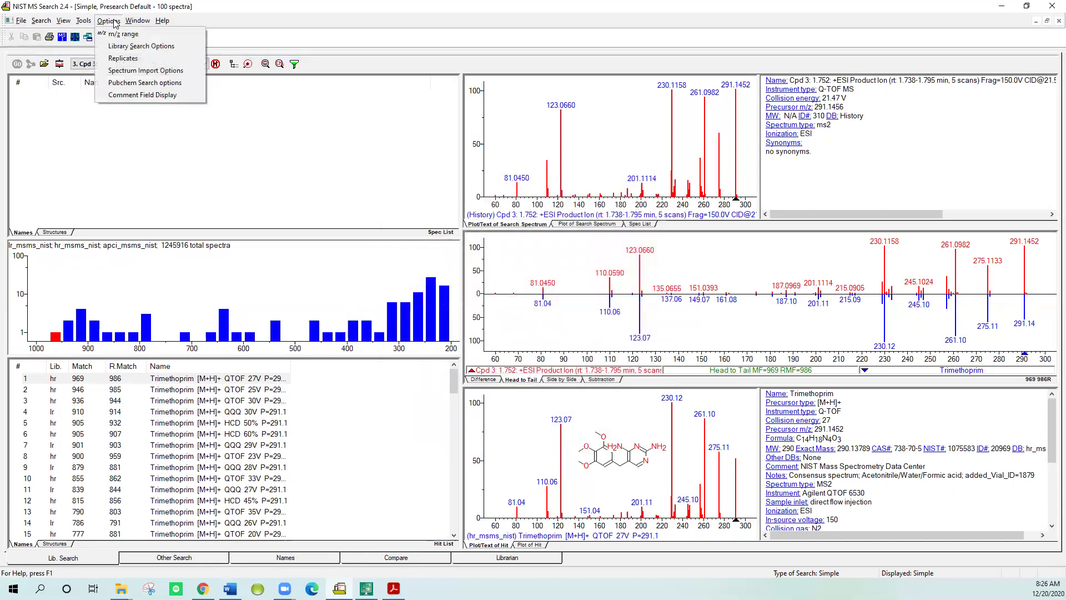
click(123, 71)
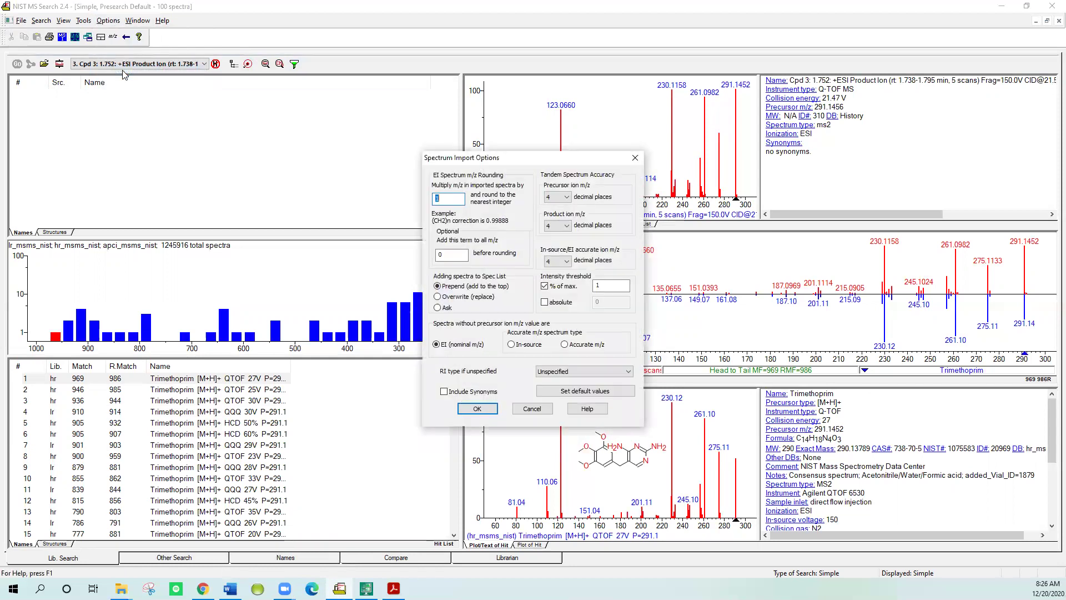
double_click(598, 287)
key(BackSpace)
text(1)
click(565, 345)
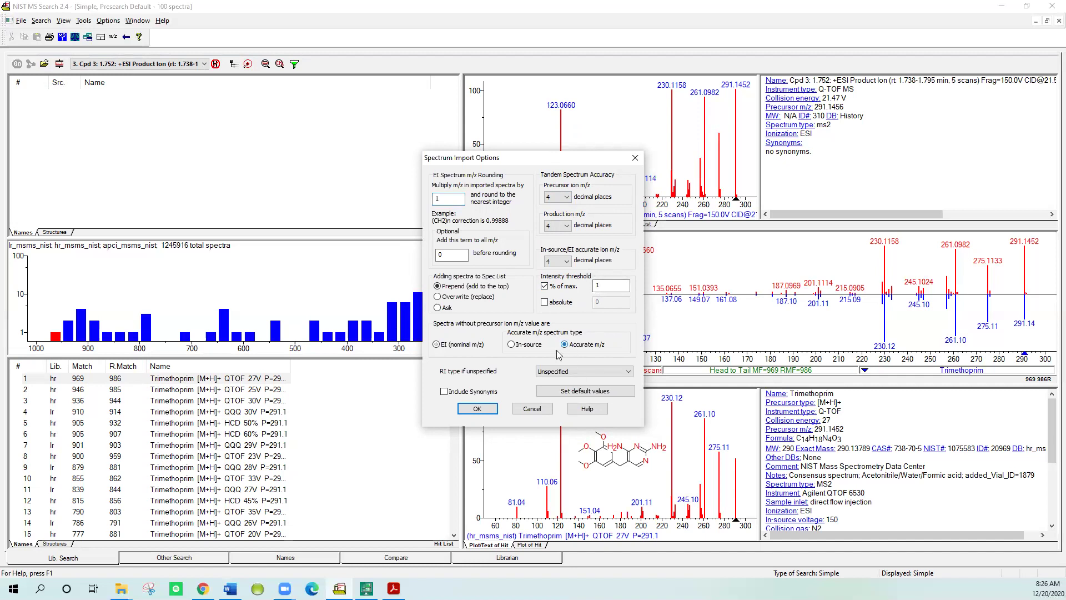
click(479, 410)
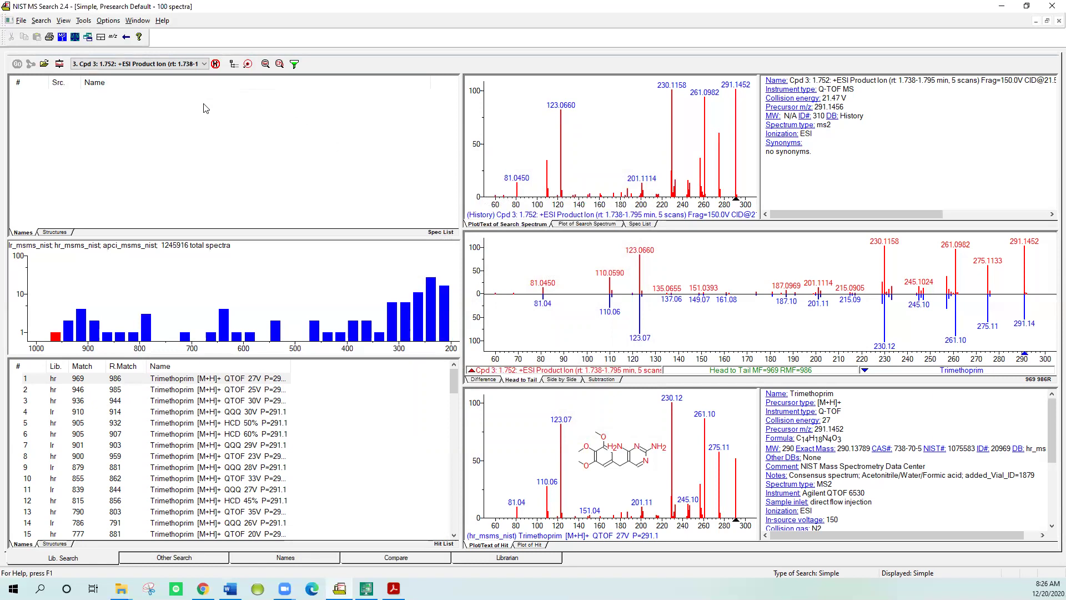
- In MassHunter, select Cpd 3, Cpd 9 and Cpd 12 and search their spectra using the NIST MS program
click(127, 38)
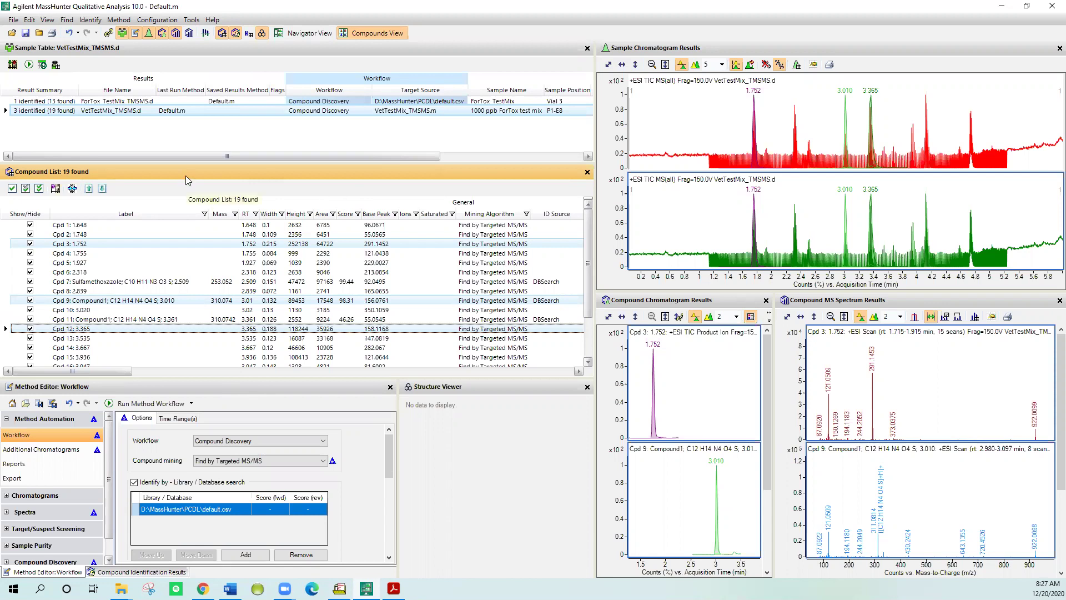
click(88, 244)
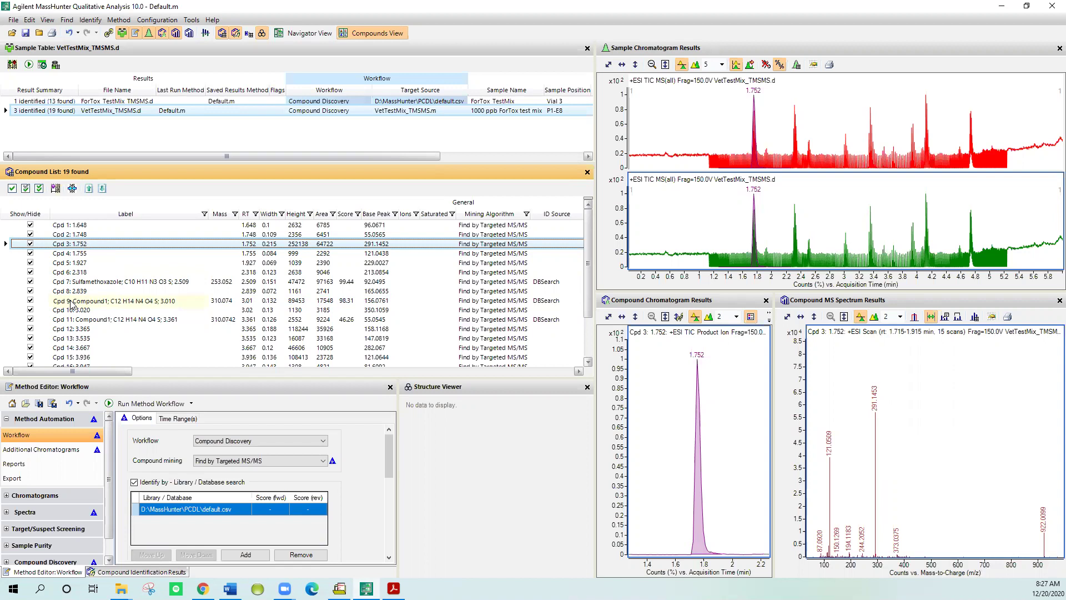
ctrl+click(70, 301)
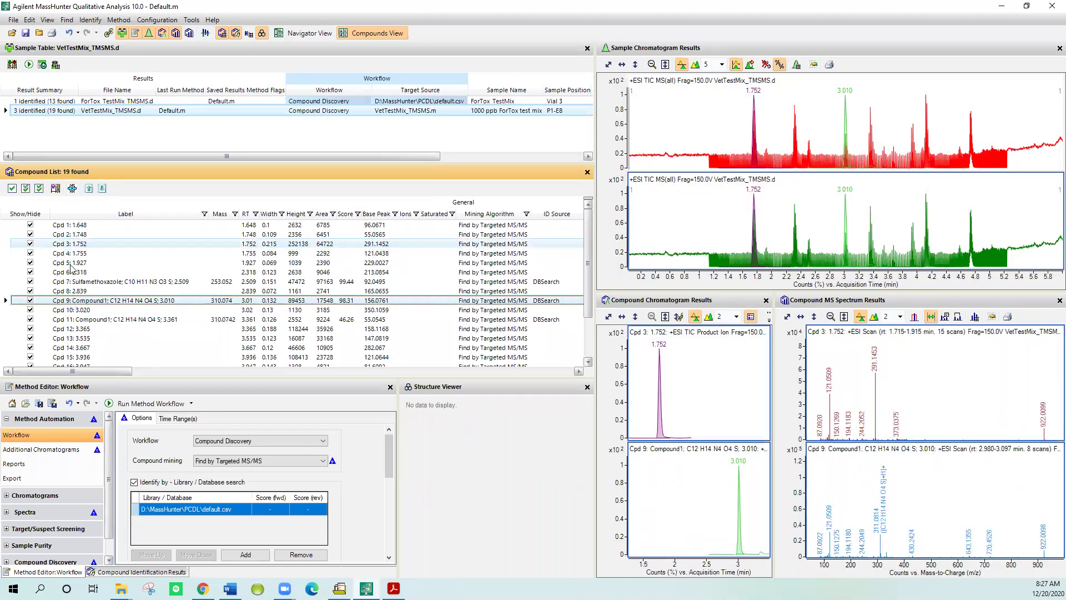
ctrl+click(71, 331)
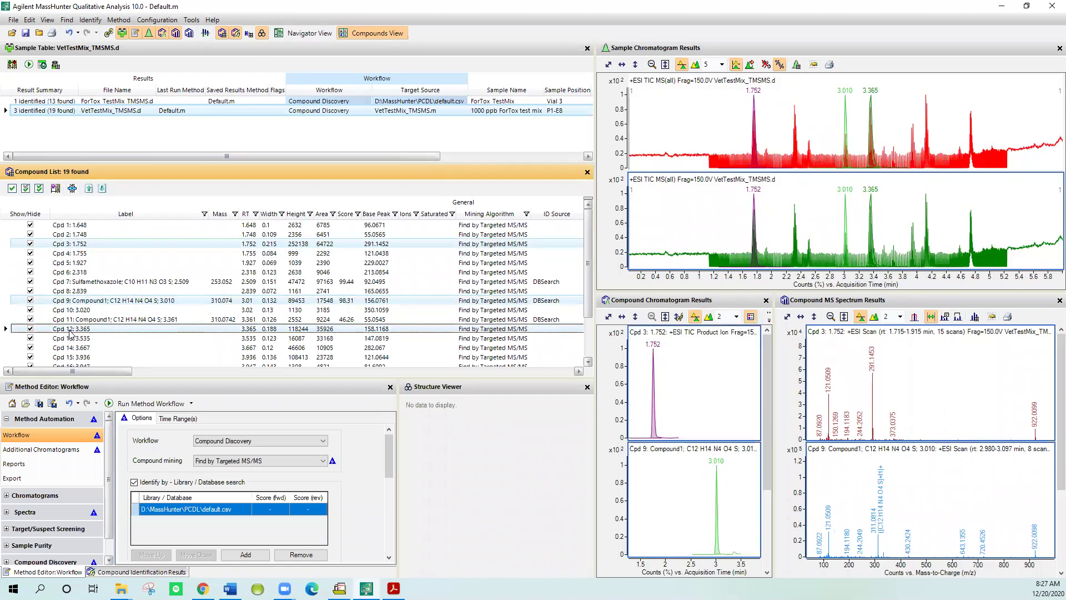
right_click(117, 245)
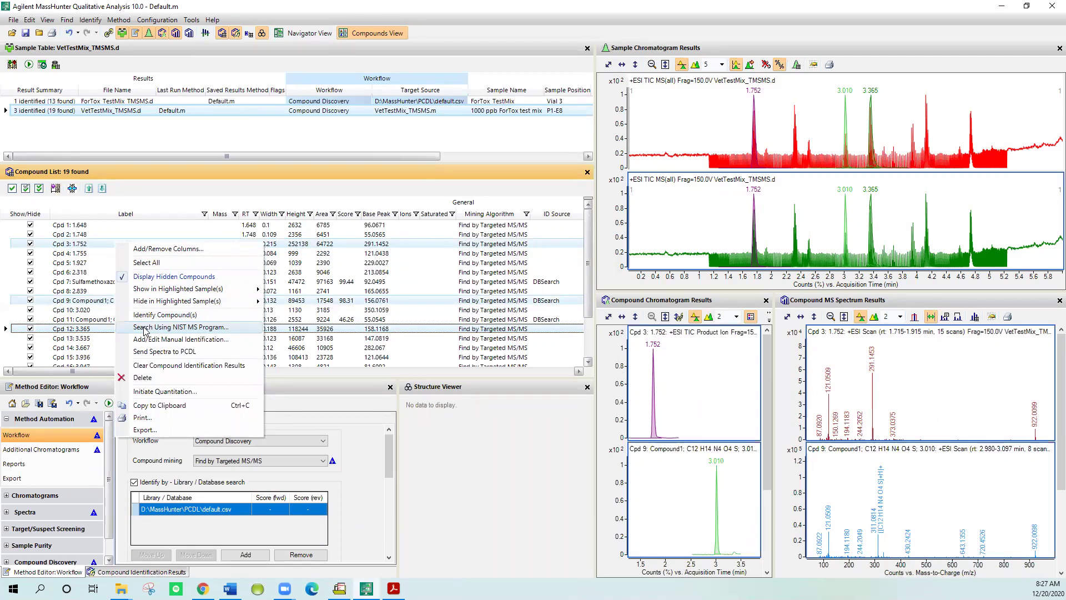
click(145, 332)
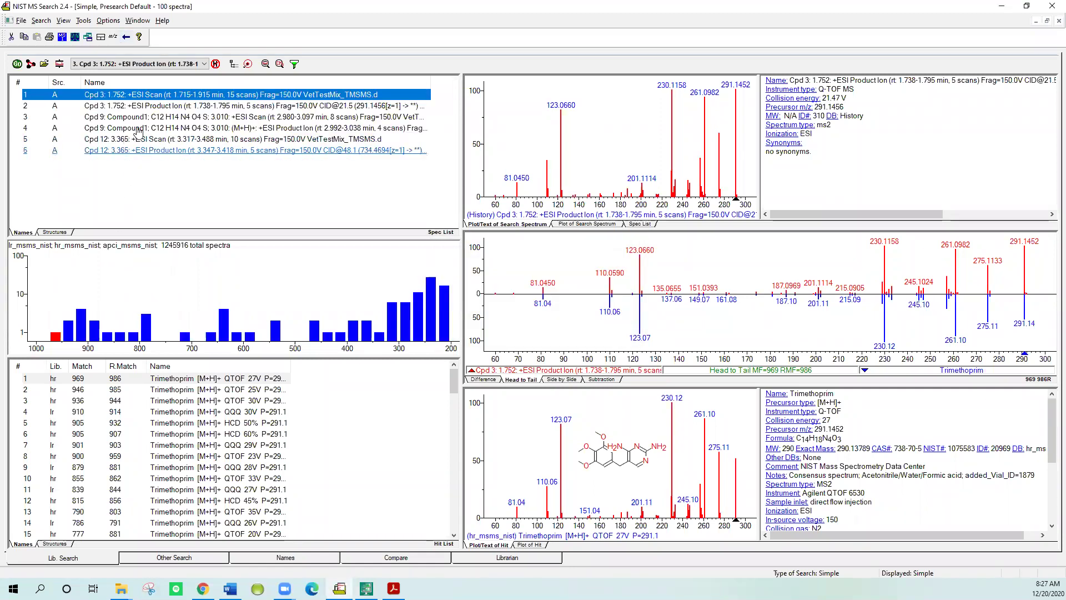
- Preview the imported full-scan and product ion spectra for Cpd 3, 9 and 12
click(123, 96)
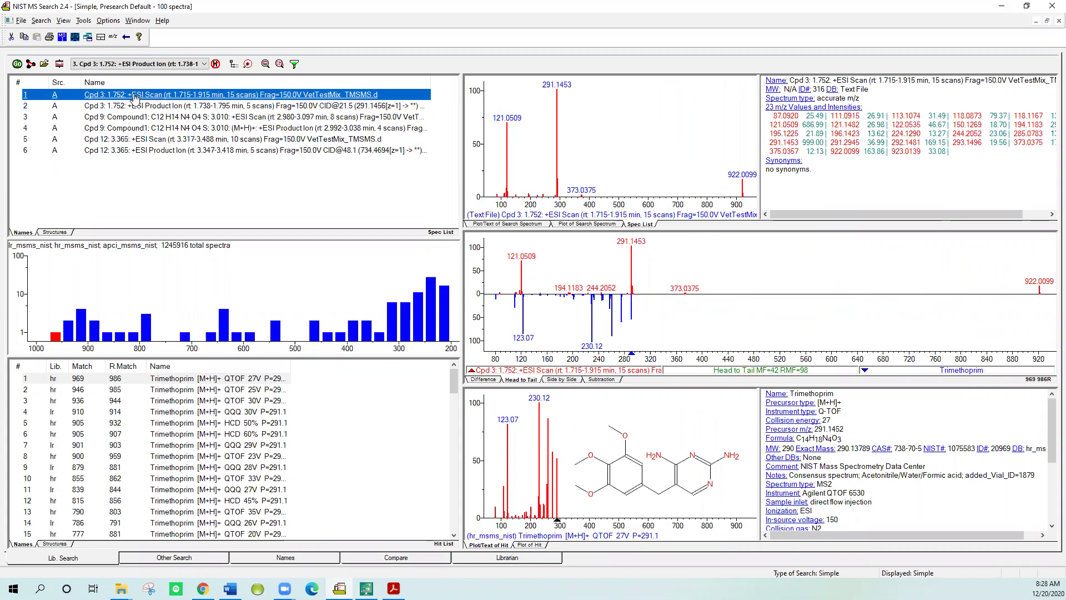
click(126, 108)
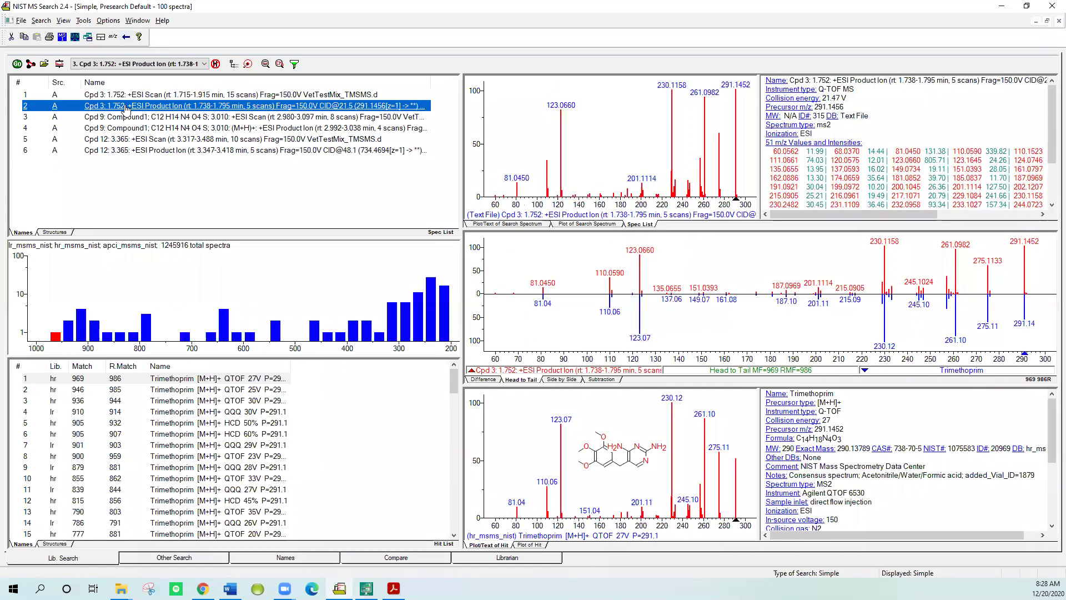
click(123, 119)
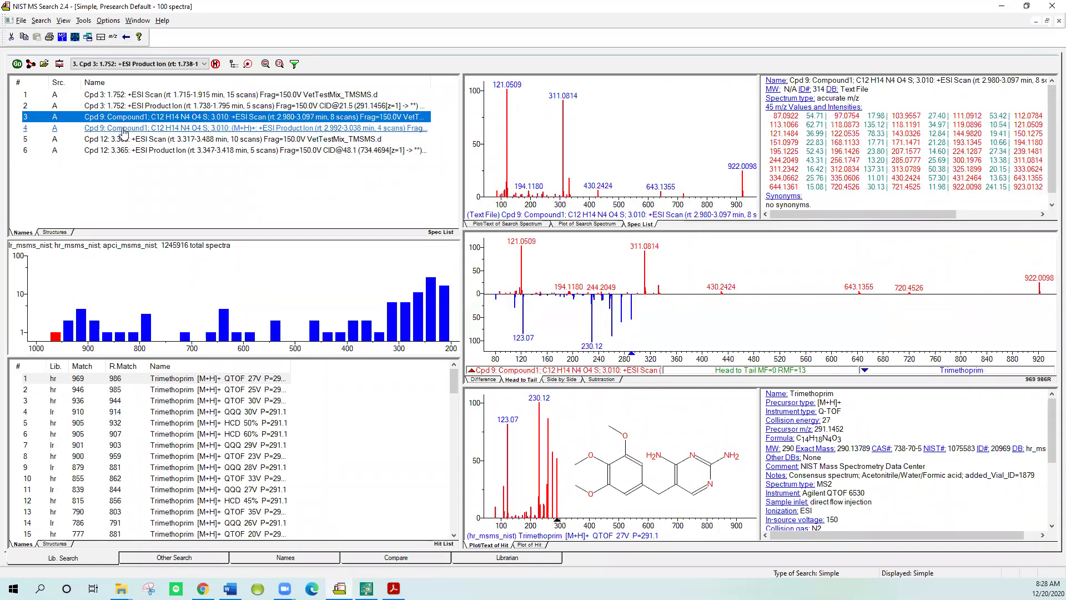
click(123, 129)
click(124, 140)
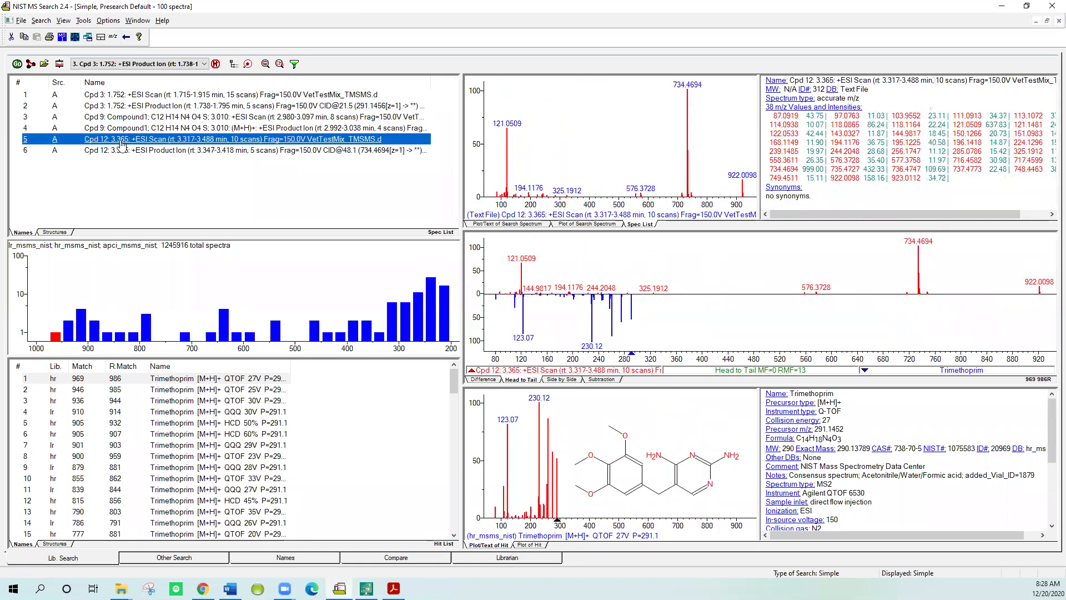
- Cut the Cpd 3, Cpd 9 and Cpd 12 full-scan spectra from the spec list
click(116, 97)
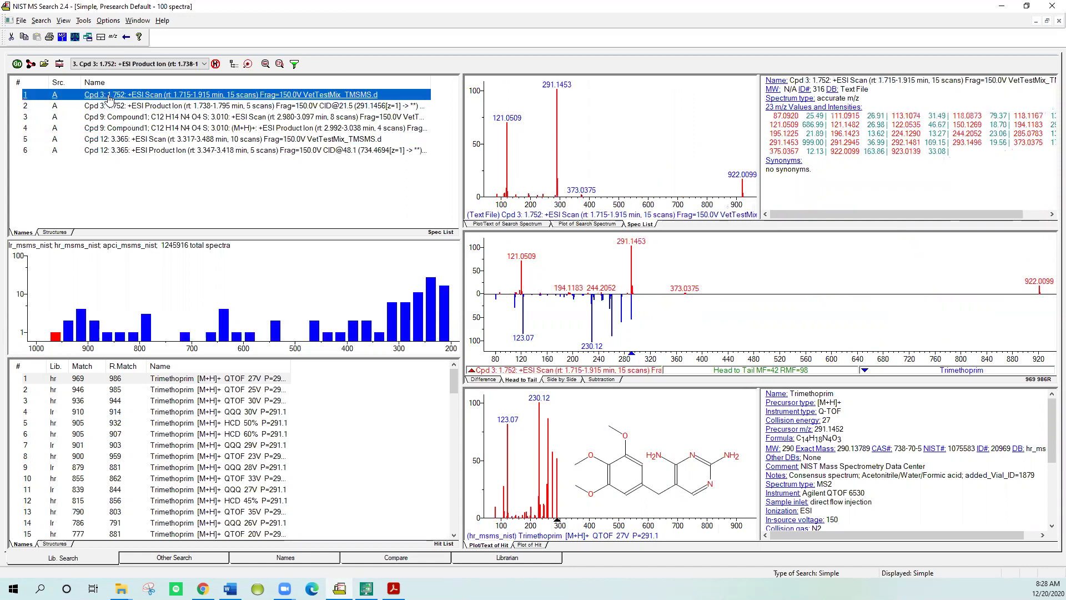
ctrl+click(114, 118)
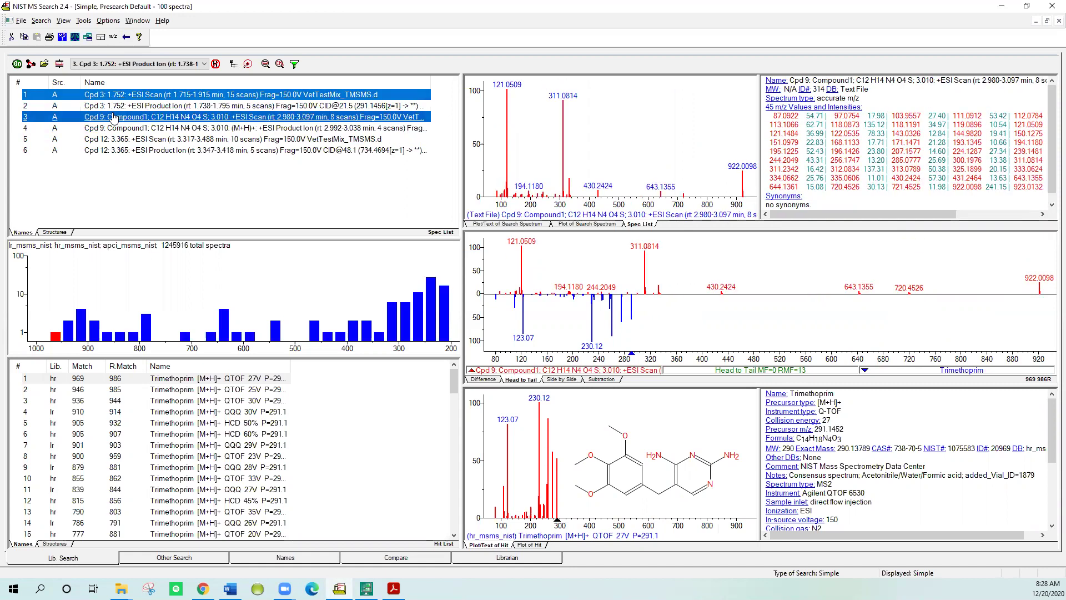
ctrl+click(111, 141)
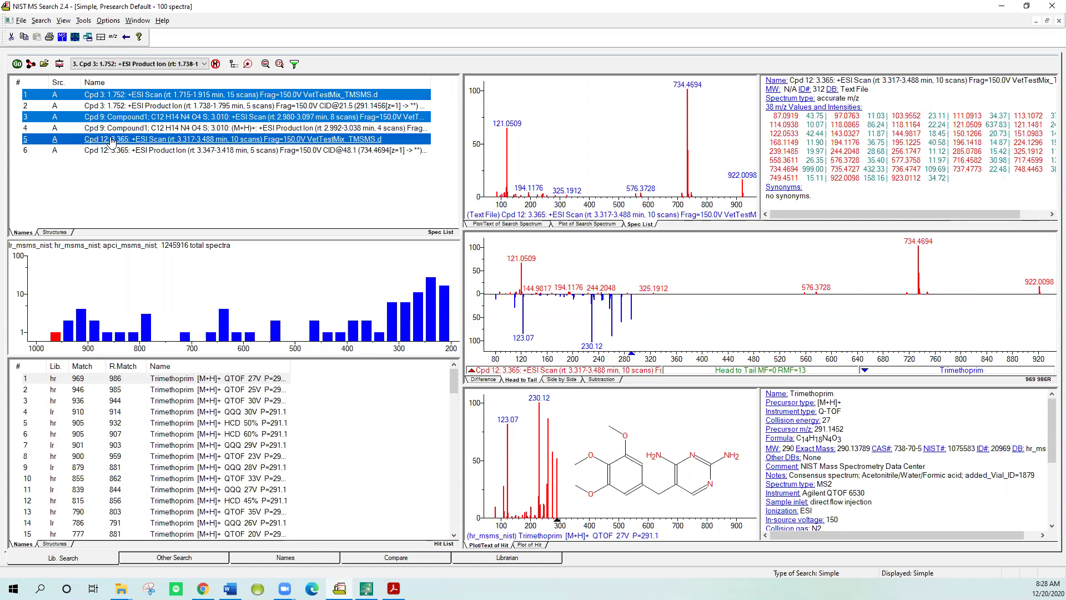
right_click(111, 141)
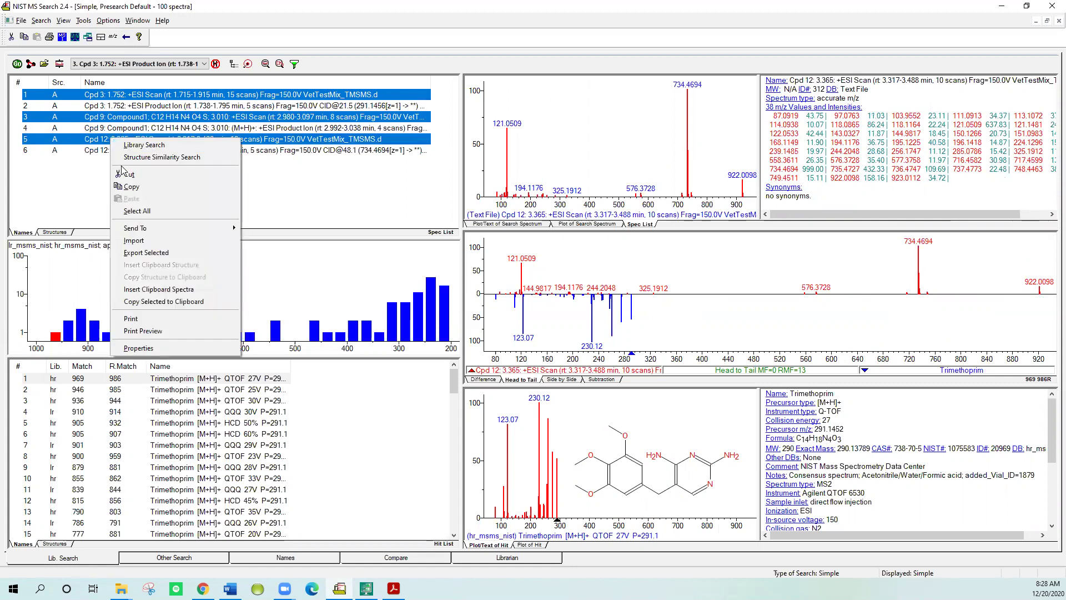
click(125, 173)
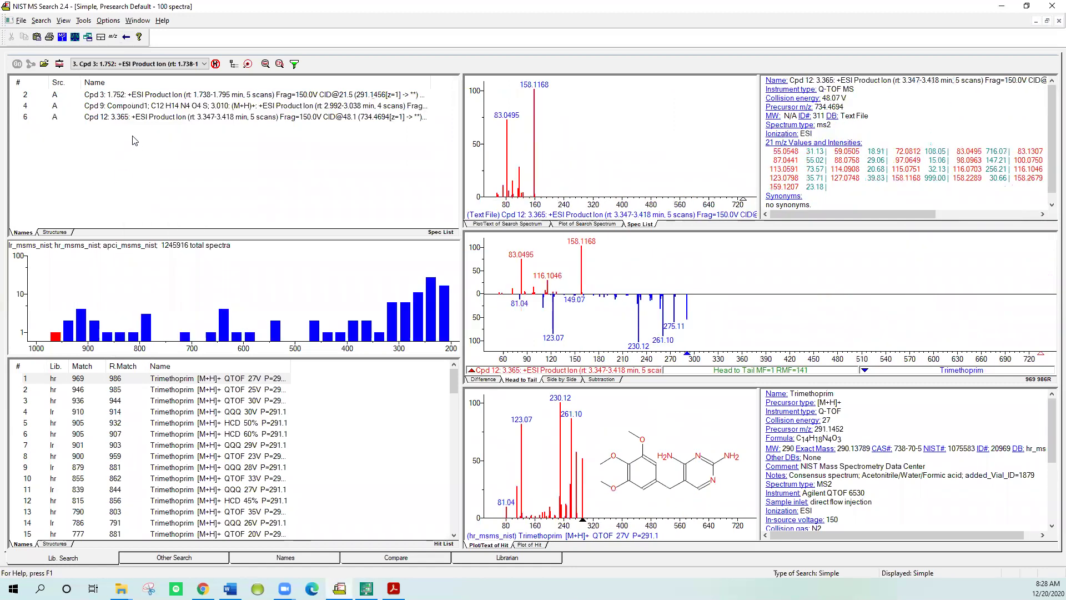
- Make the Cpd 3 product ion spectrum the active spectrum
right_click(160, 146)
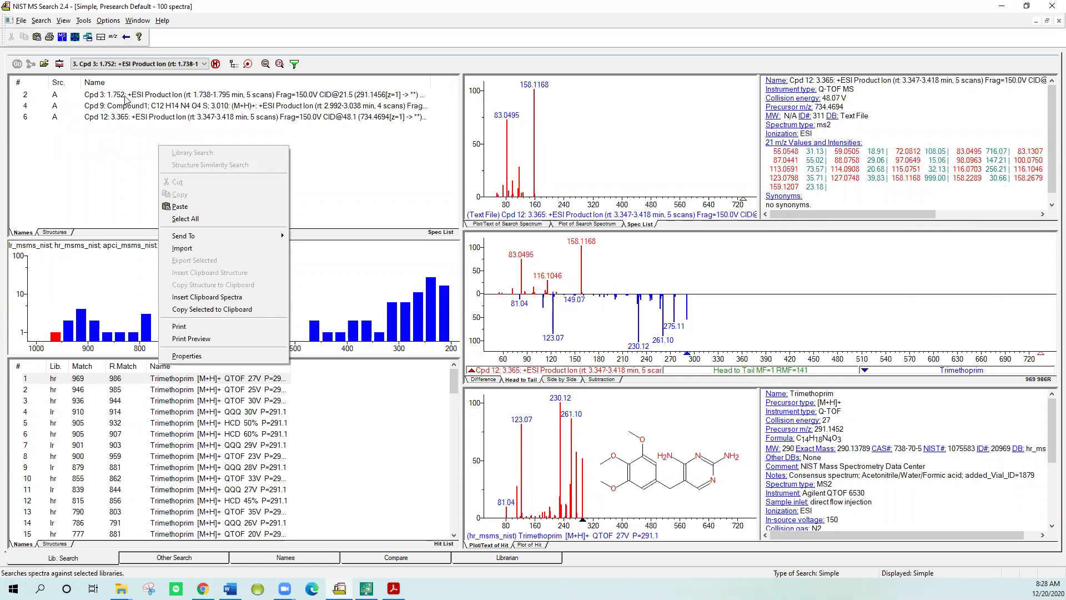
click(135, 142)
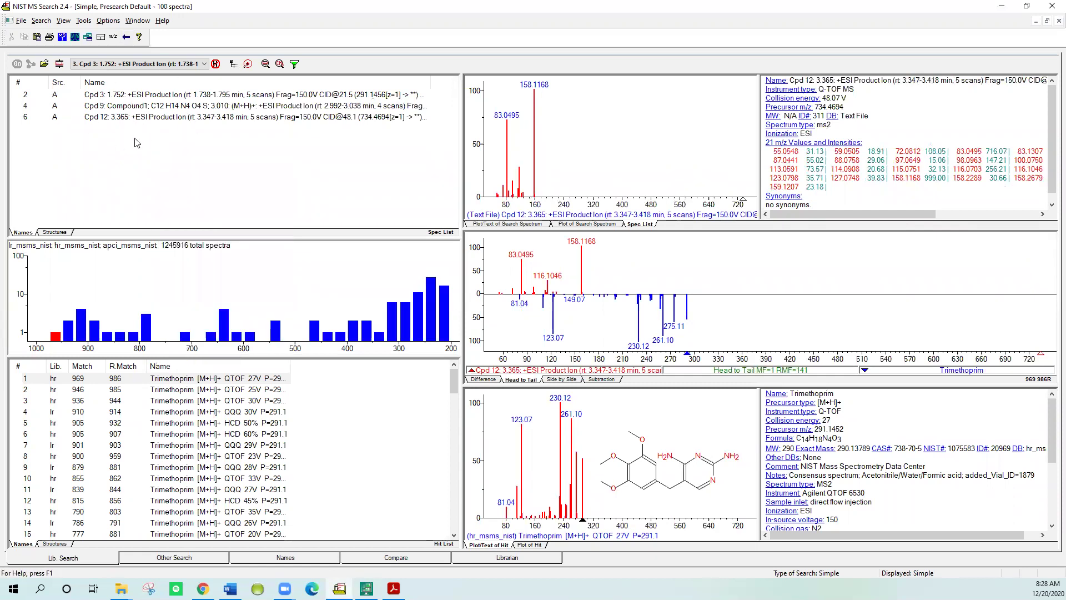
click(112, 97)
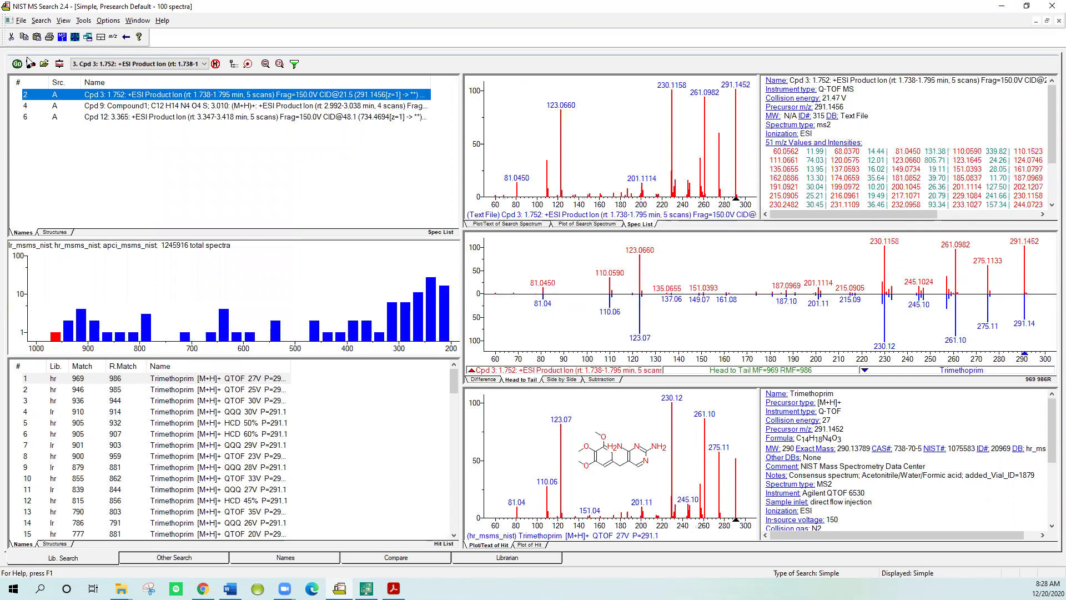
click(118, 95)
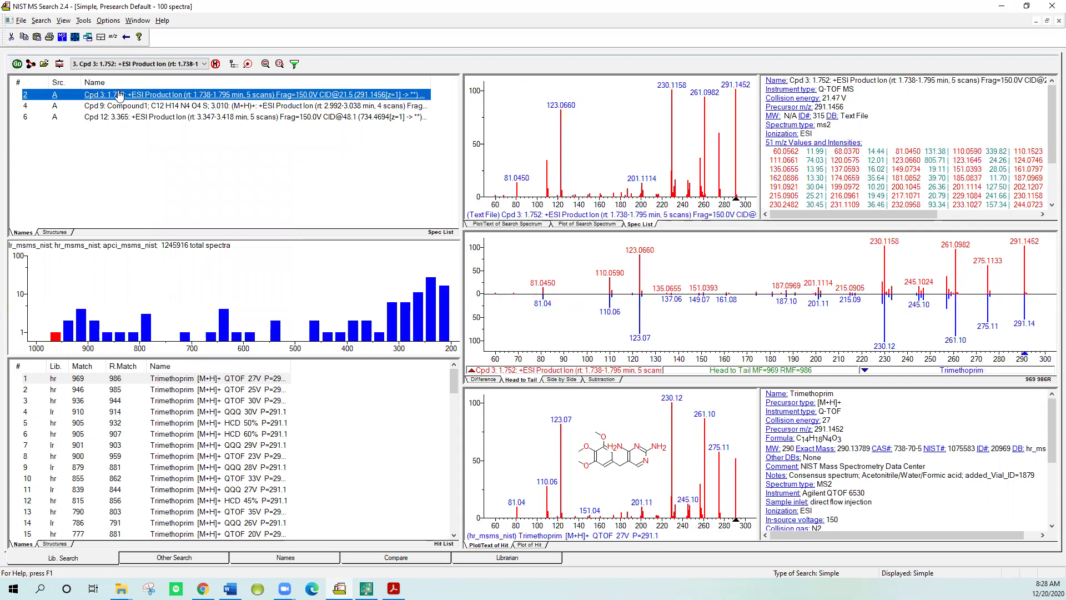
- Library-search the Cpd 3 product ion spectrum, finding Trimethoprim [M+H]+ at match 969
double_click(118, 95)
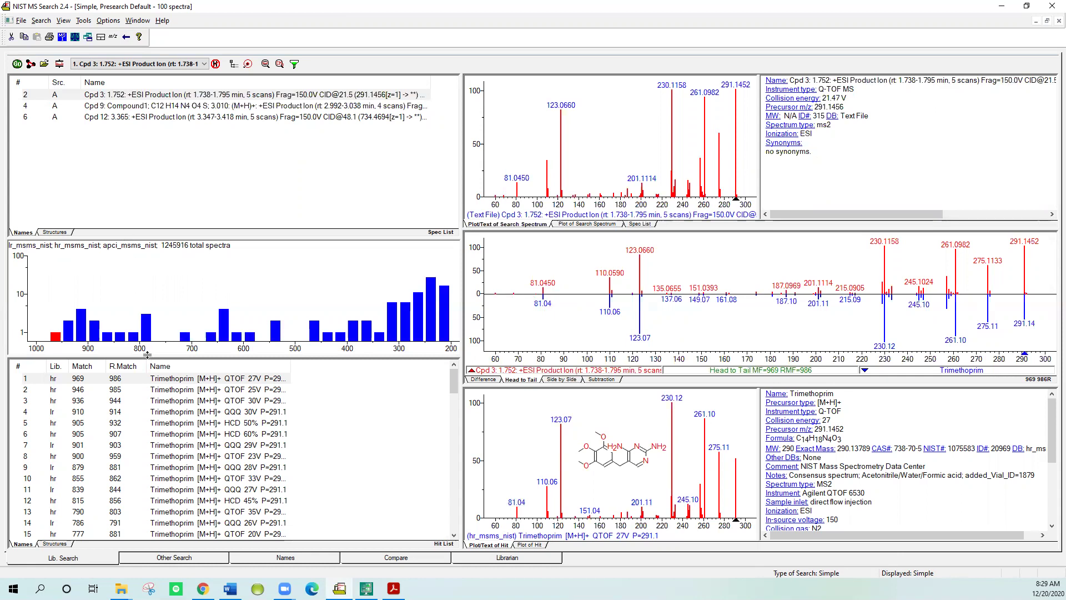
- Drag the hit list splitter up over the histogram to show about two dozen Trimethoprim hits
drag(149, 360, 169, 251)
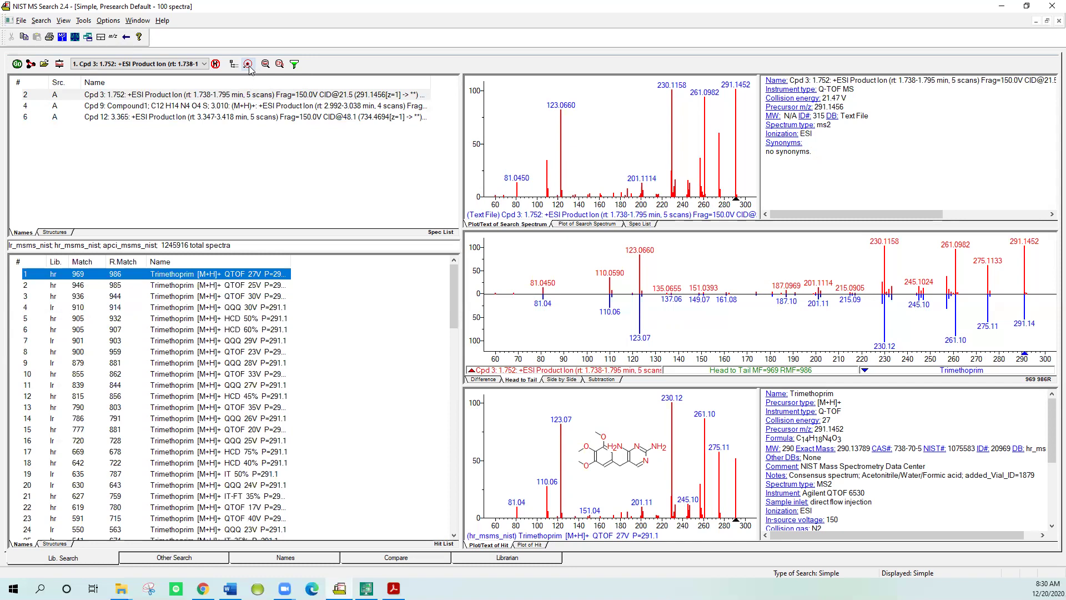
click(249, 66)
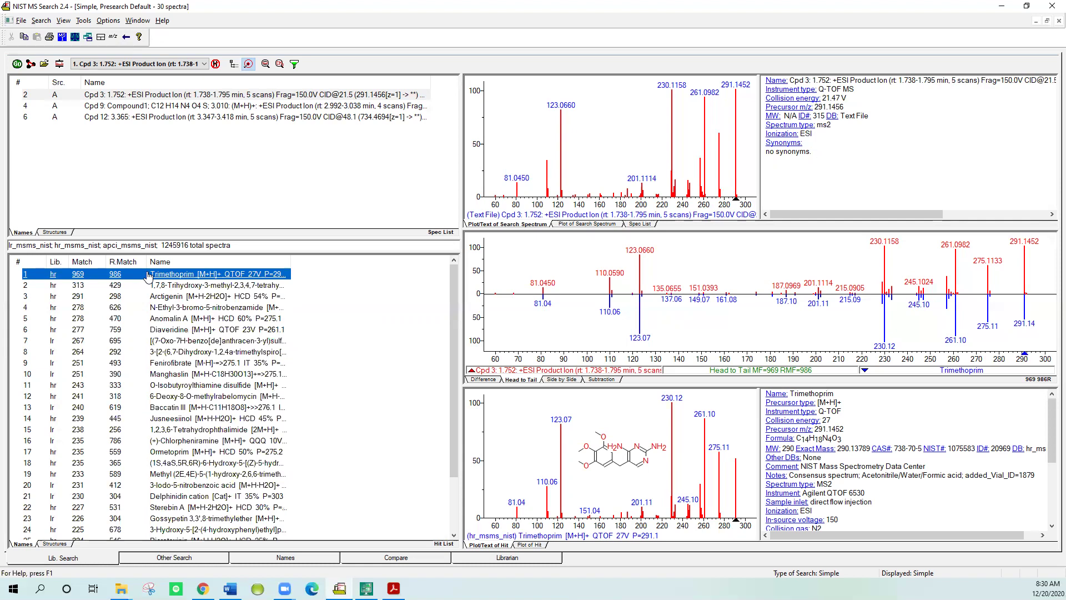
key(Down)
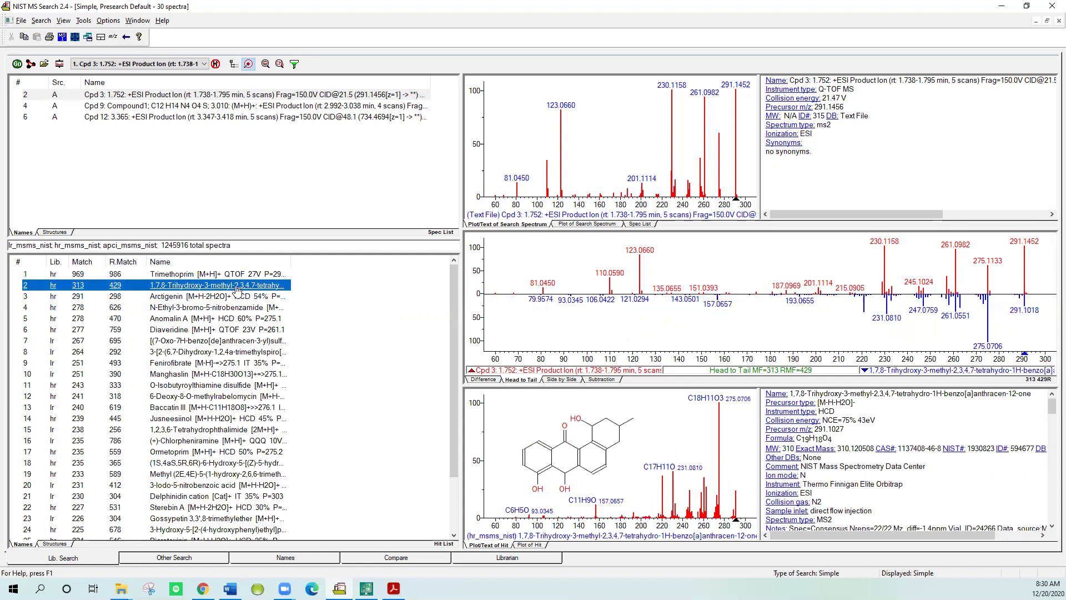
key(Down)
key(Down)
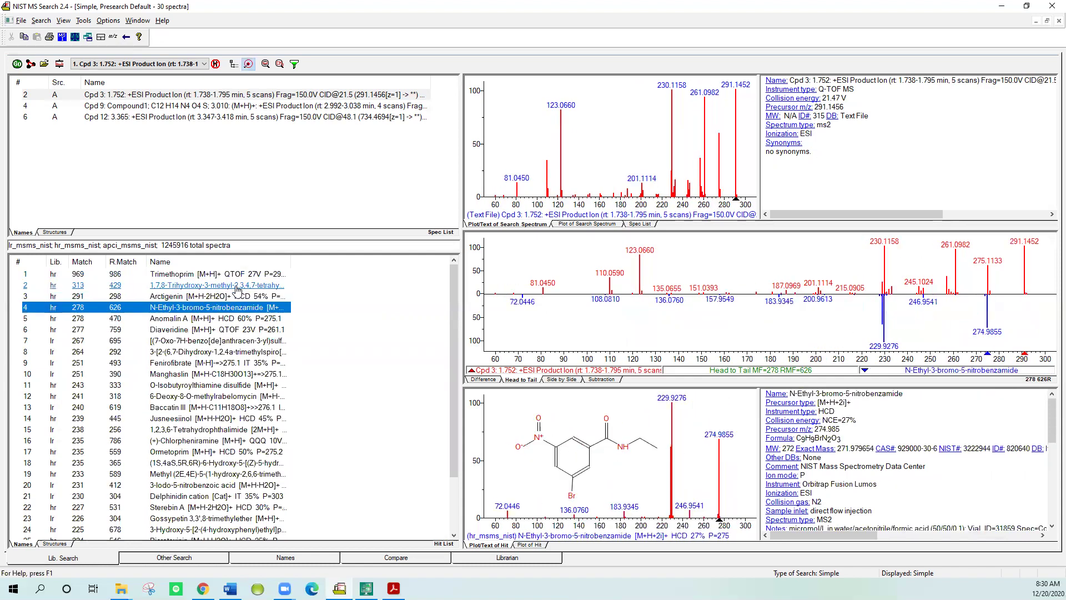
key(Down)
key(Up)
key(Up)
key(Up)
key(Up)
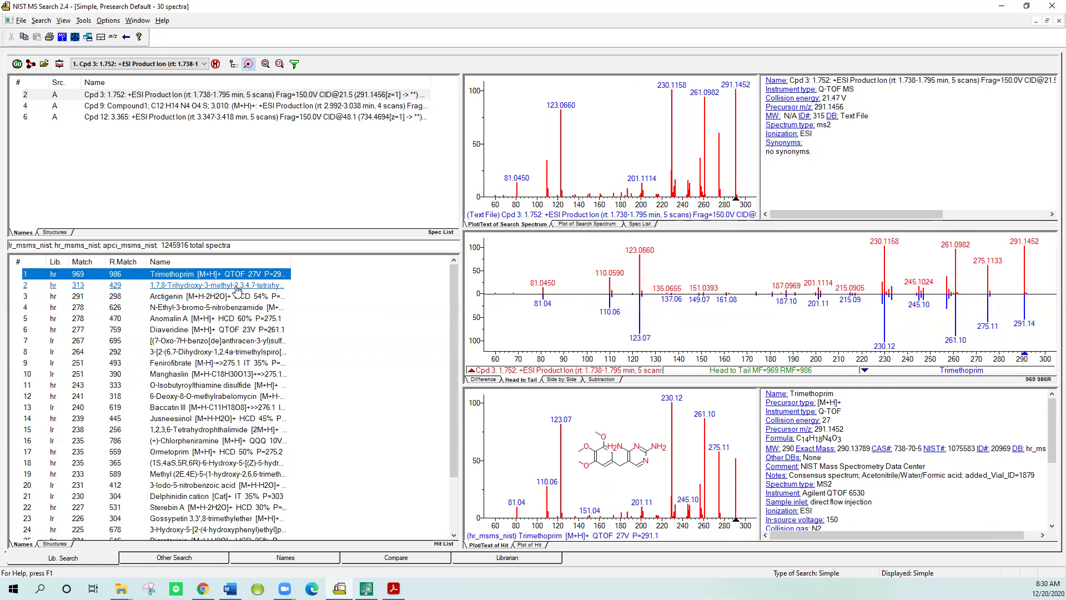
key(Down)
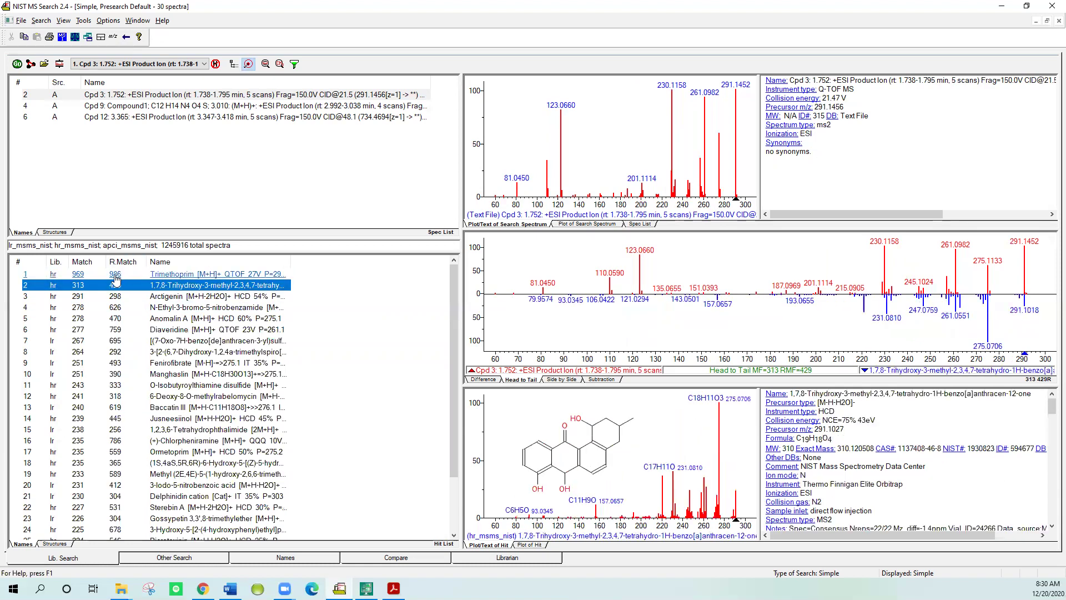
click(101, 295)
key(Up)
key(Up)
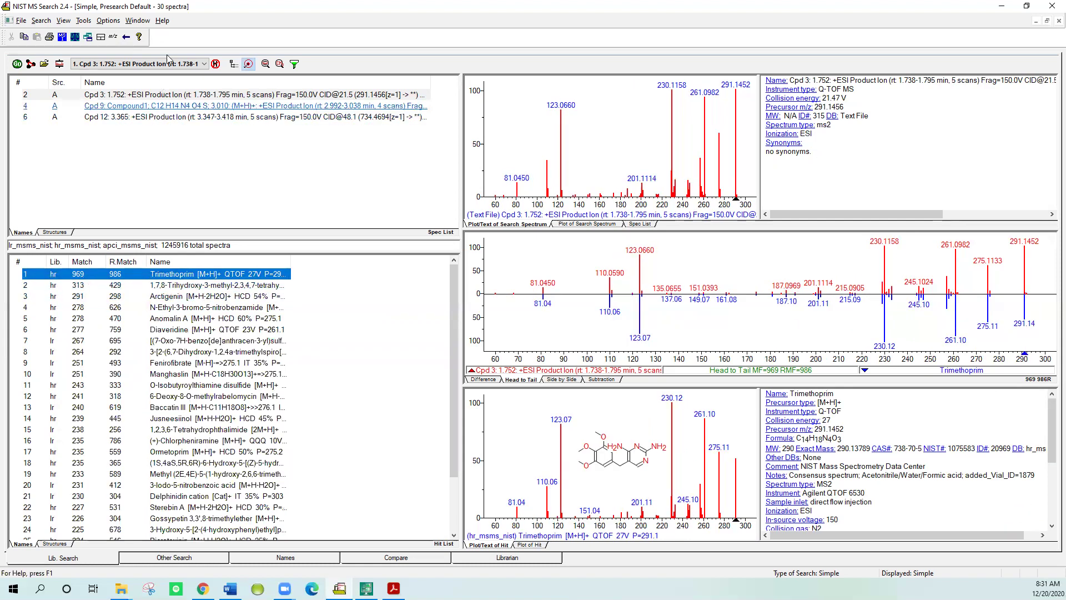
click(248, 64)
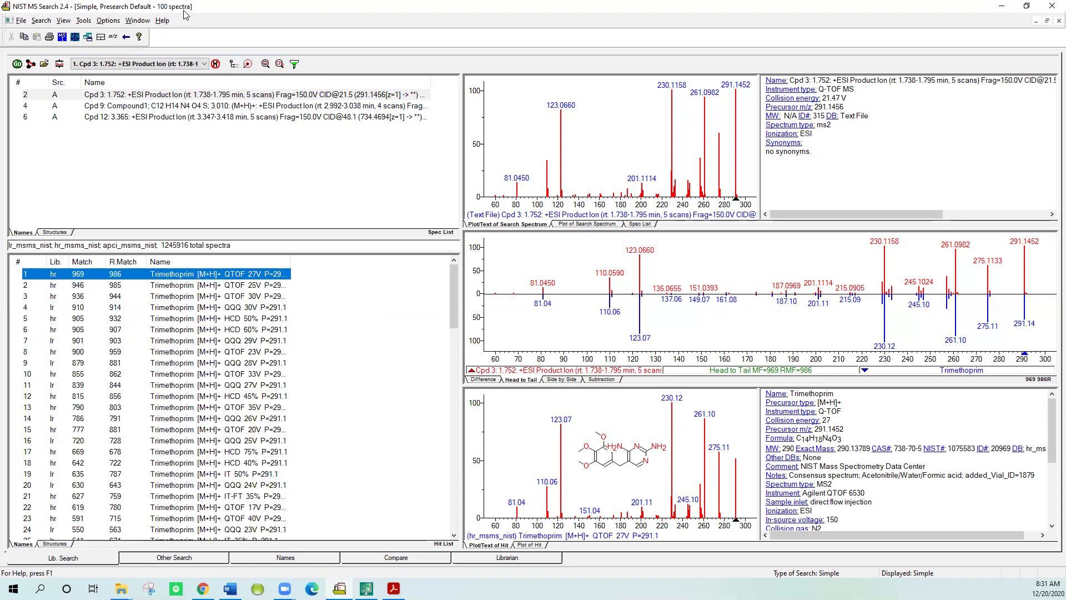
click(249, 65)
click(248, 65)
click(292, 109)
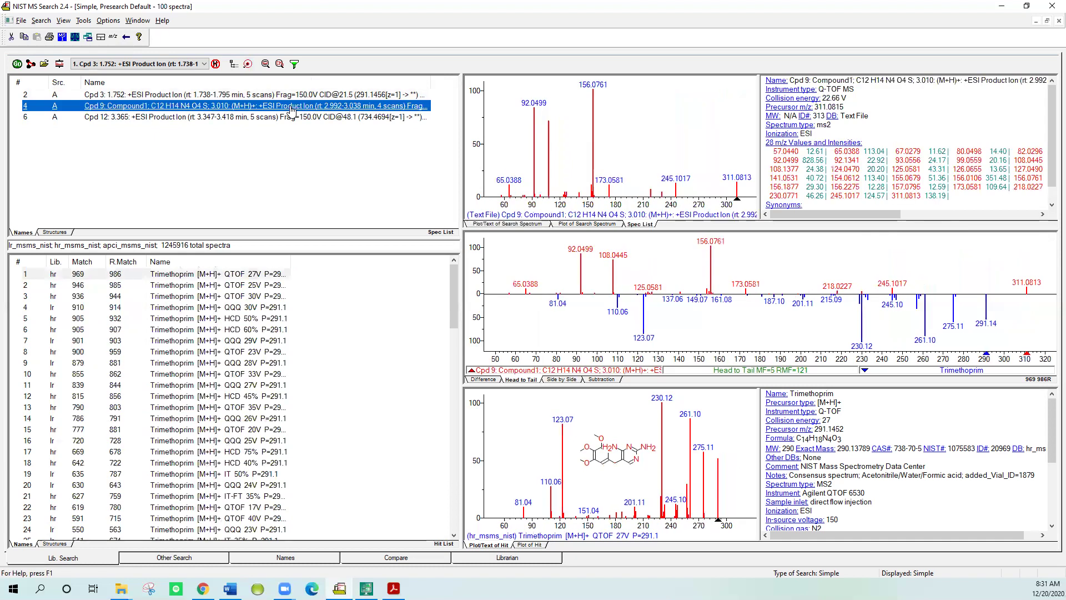
click(17, 65)
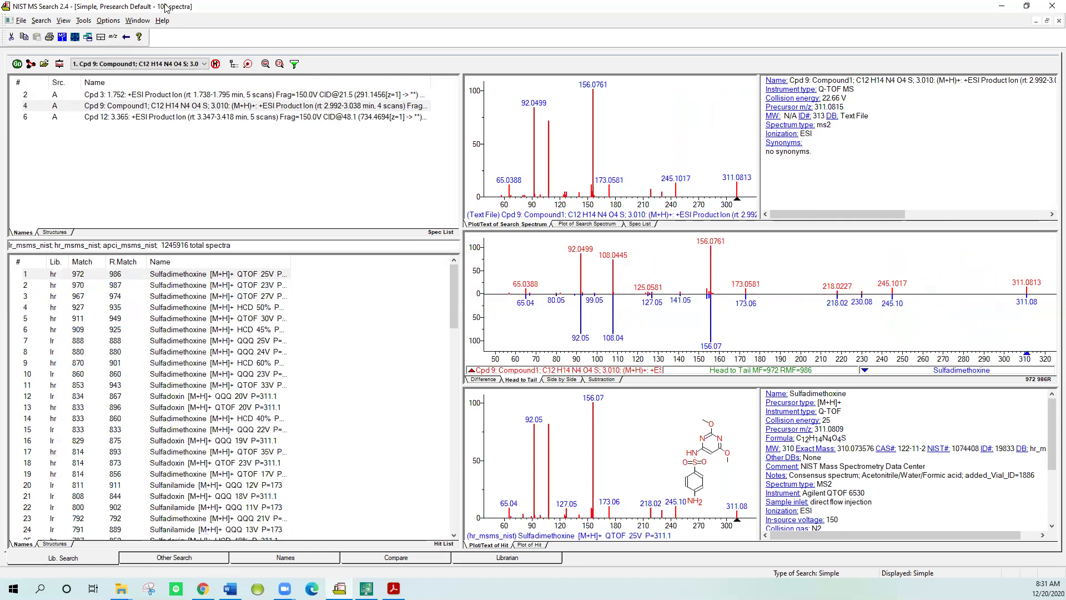
- Show best matches only for Cpd 9 and browse Sulfadimethoxine, Sulfadoxin and Sulfacetamide hits
click(248, 66)
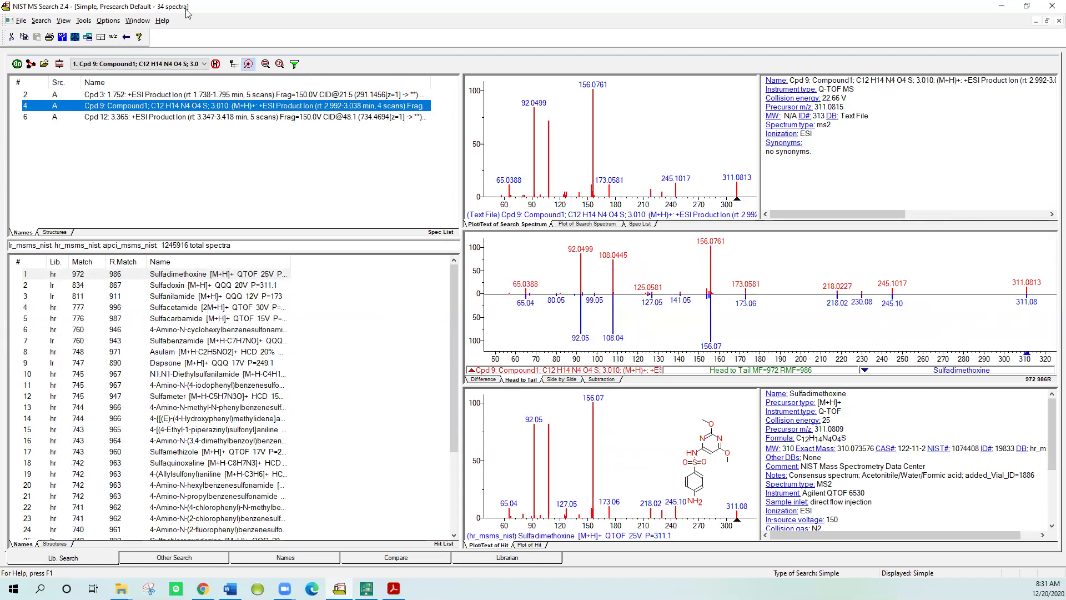
click(113, 276)
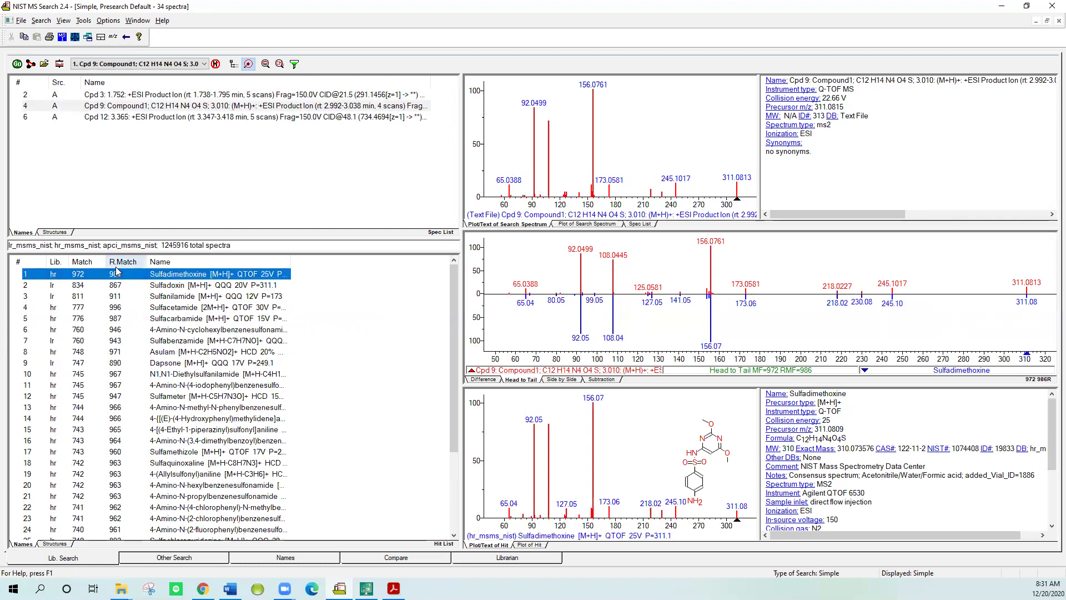
key(Down)
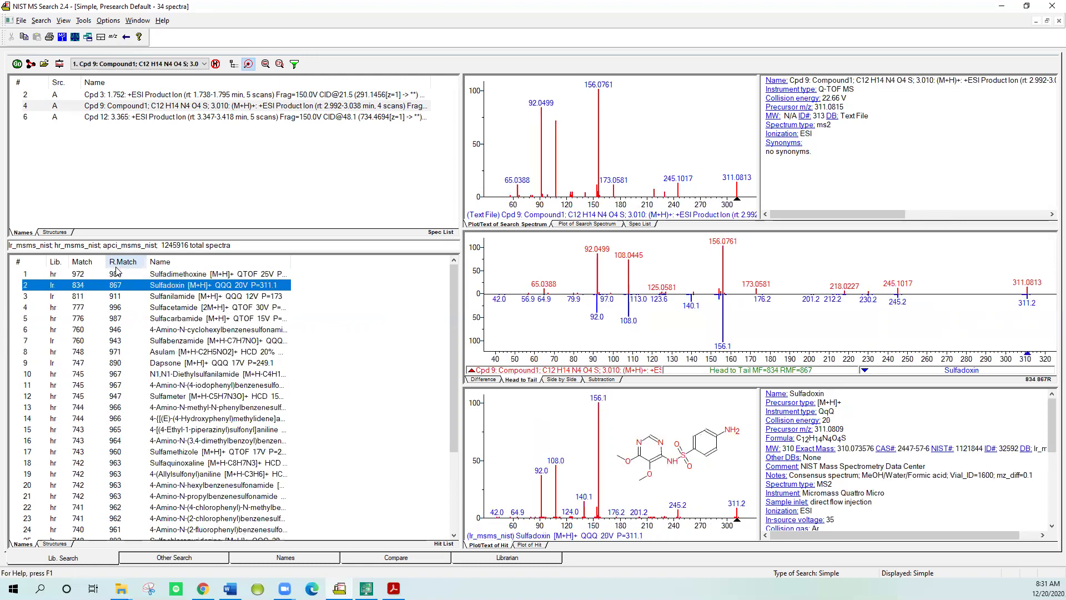
key(Down)
key(Down)
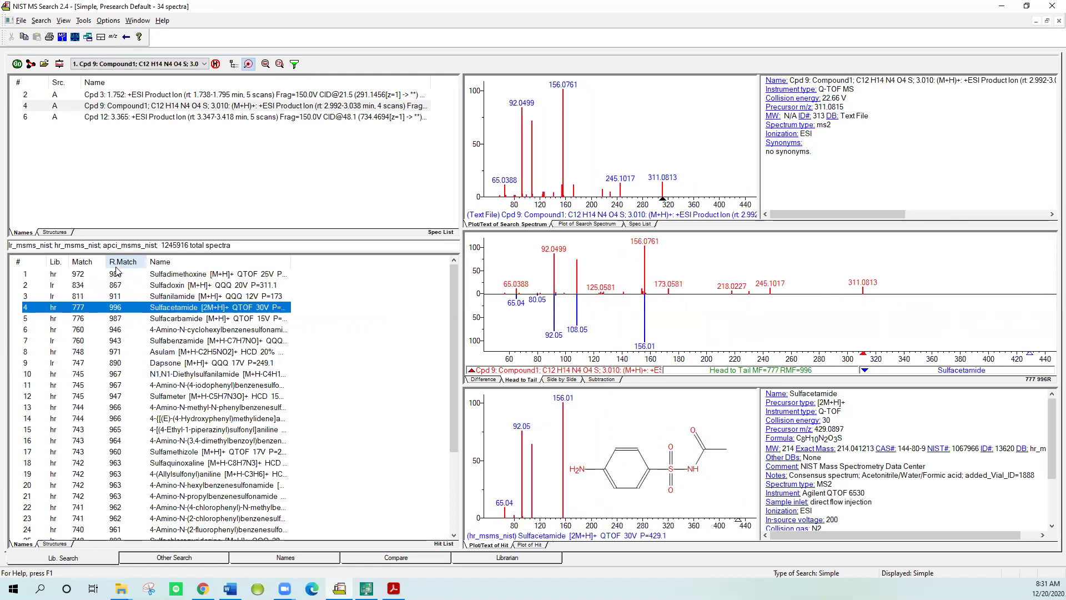
key(Up)
key(Up)
key(Up)
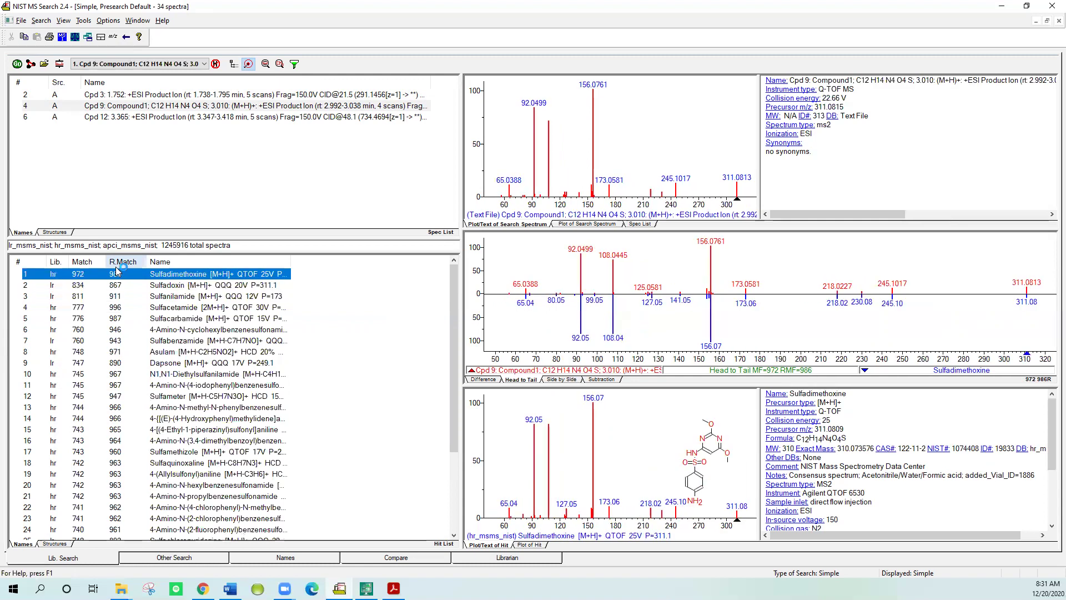
key(Down)
key(Down)
key(Down)
key(Up)
key(Up)
key(Up)
- Show all 100 hits again and enable tandem-only MS/MS hit list filtering
click(249, 65)
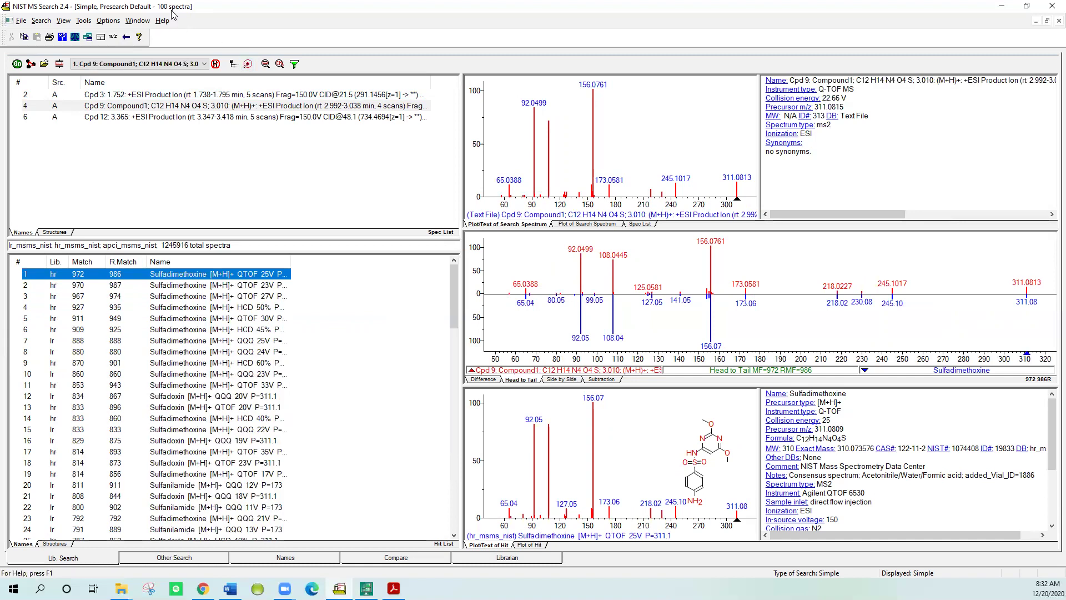
click(294, 64)
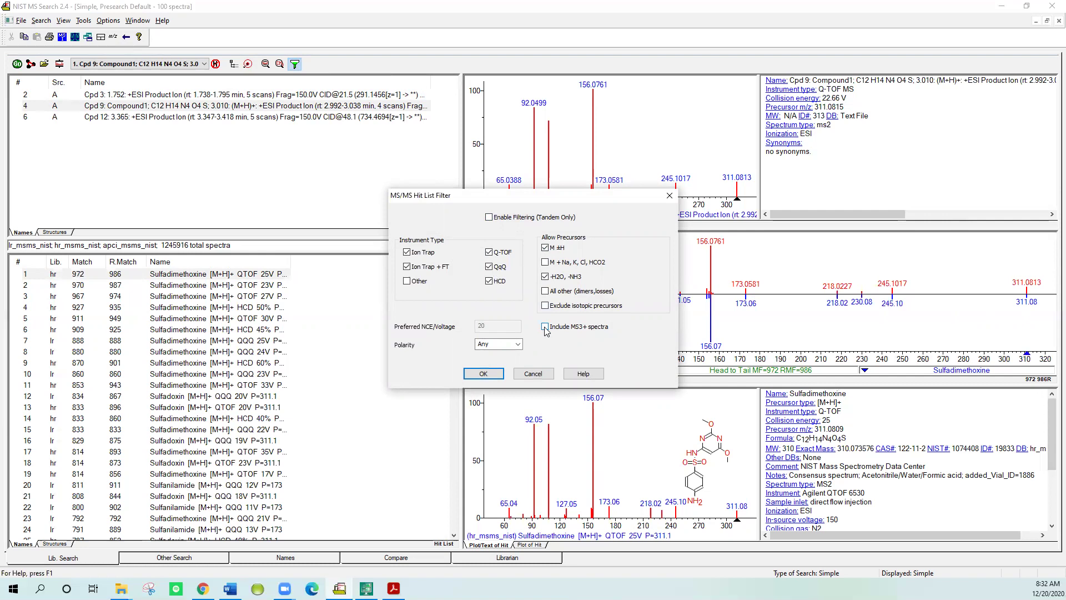
click(489, 219)
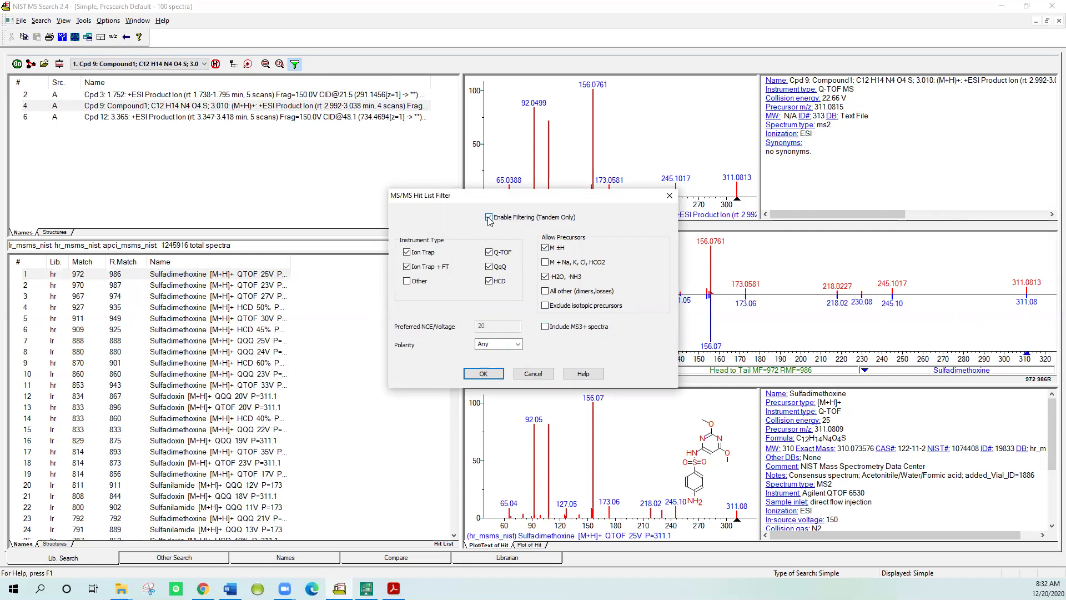
click(485, 374)
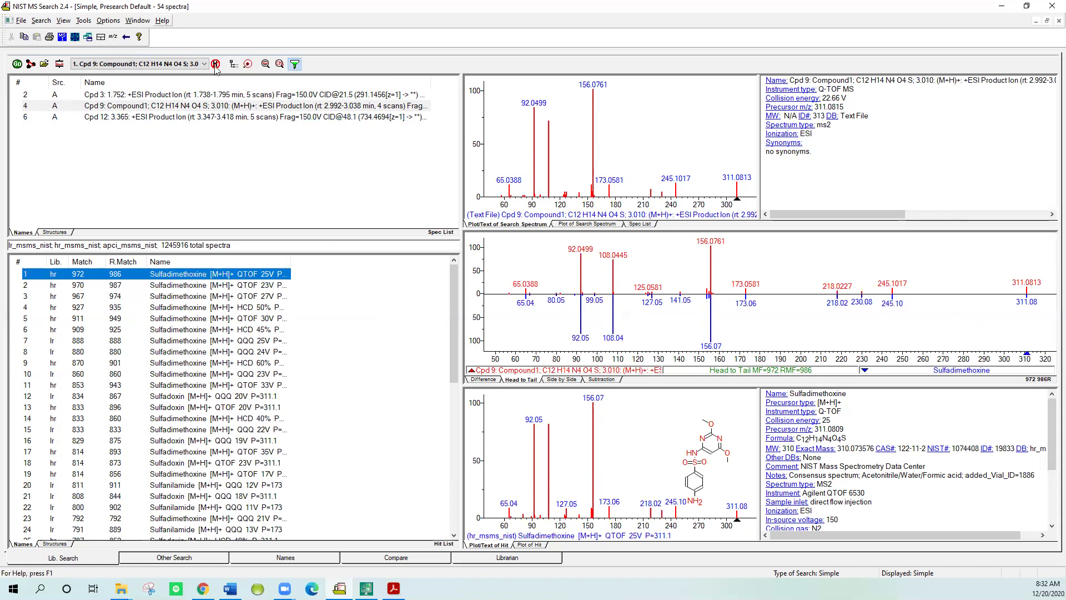
- Toggle Best matching only on and off, then switch MS/MS hit list filtering back off
click(248, 65)
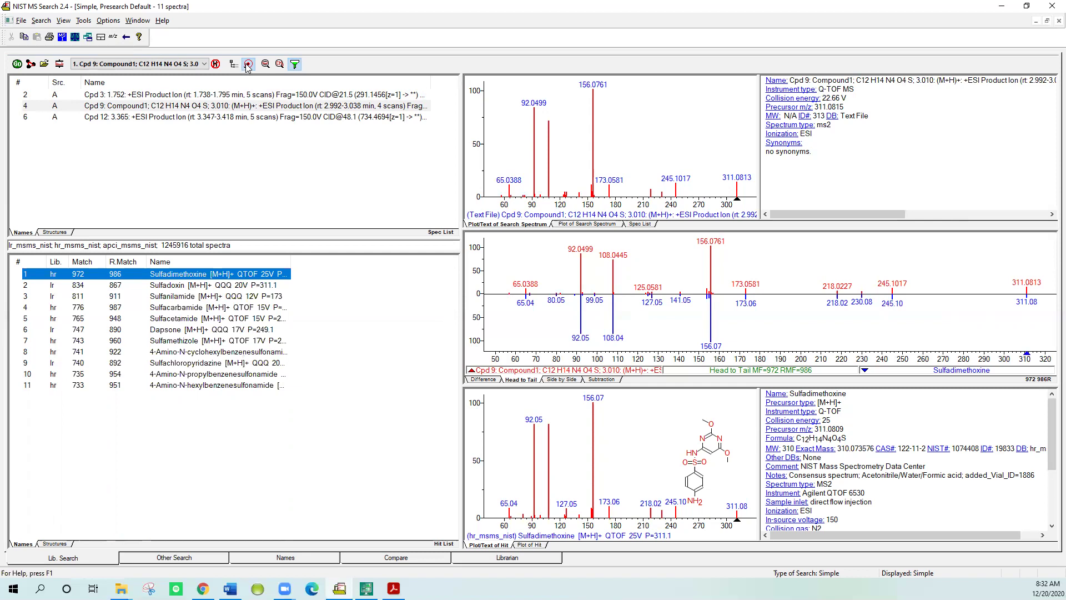
click(247, 65)
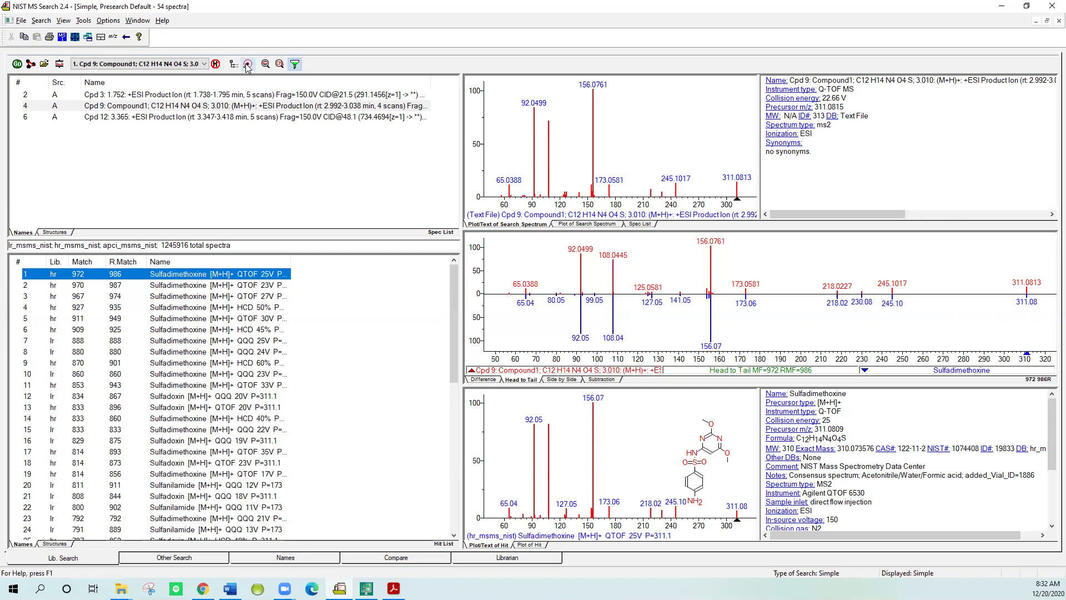
click(295, 65)
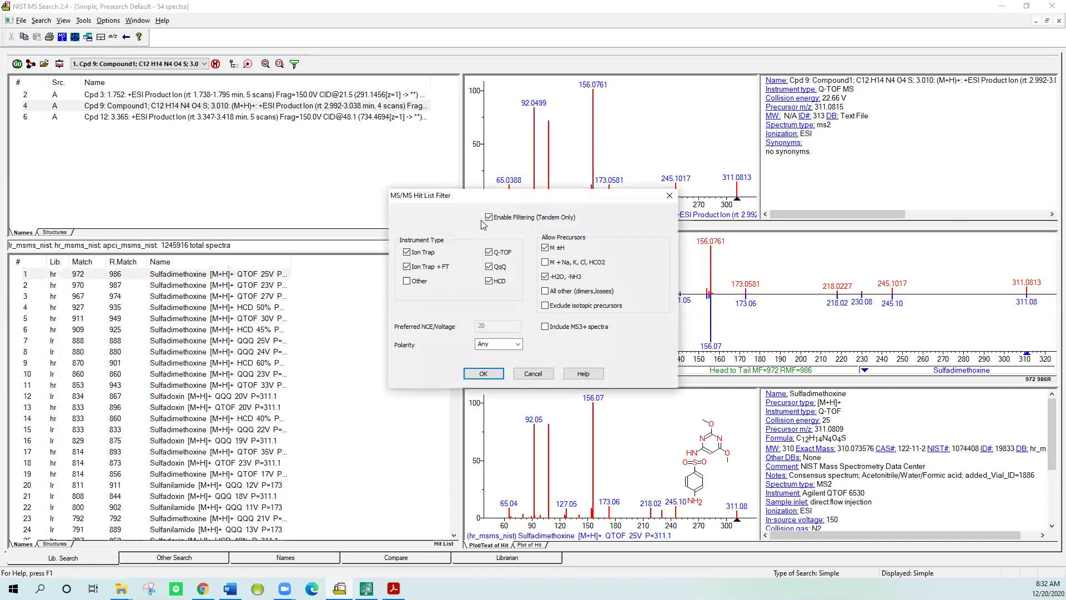
click(491, 219)
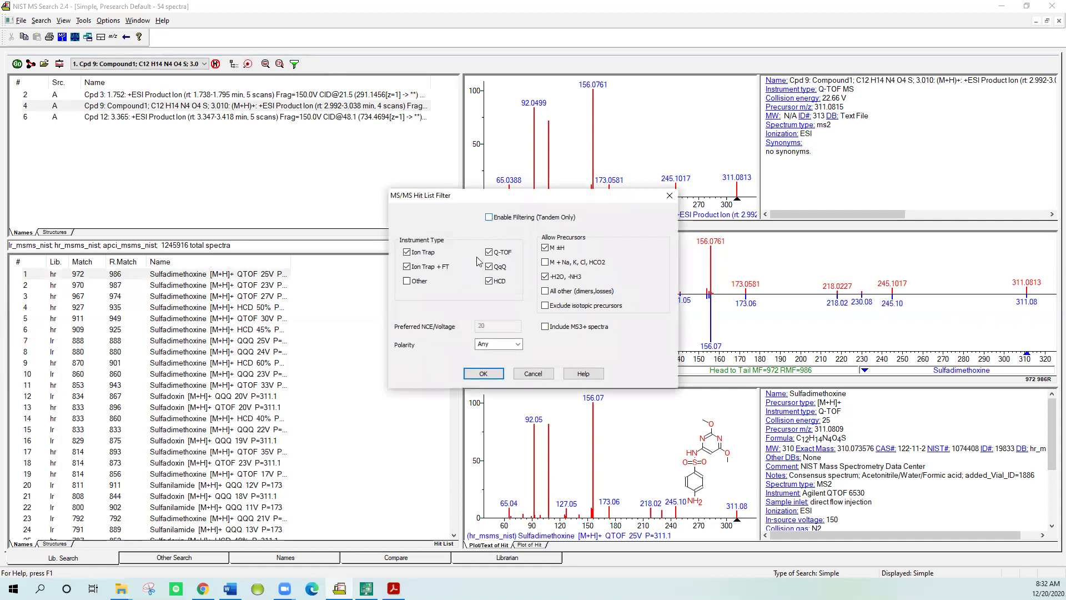
click(473, 380)
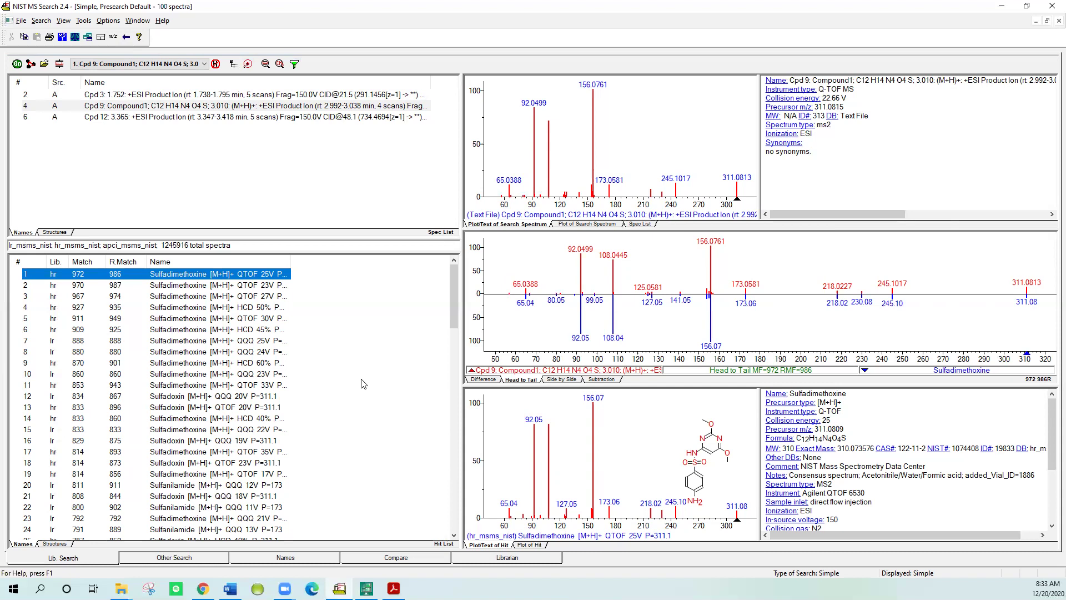
click(137, 156)
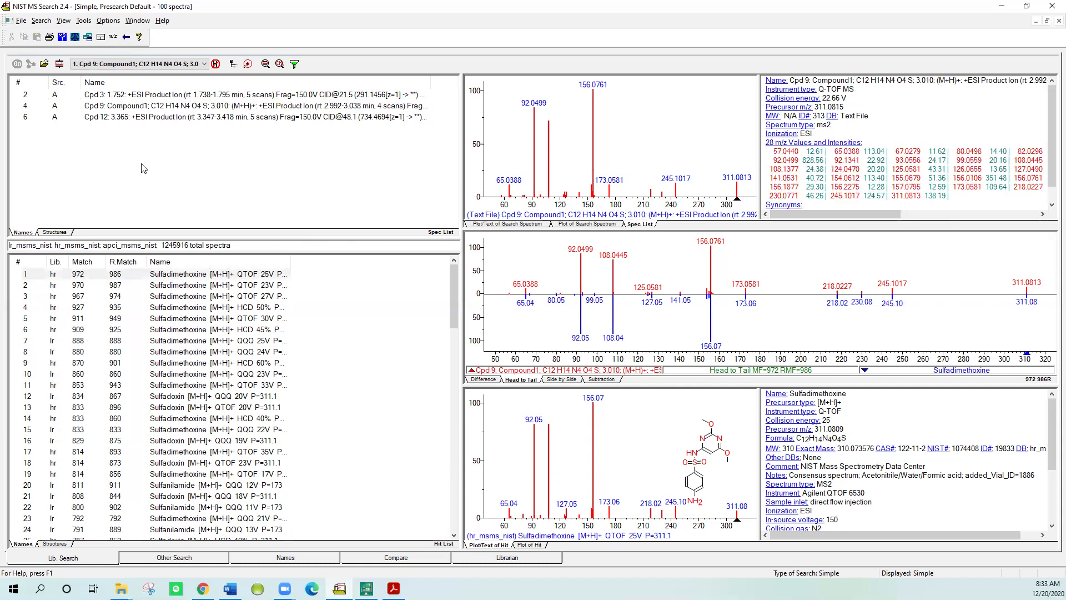
right_click(71, 153)
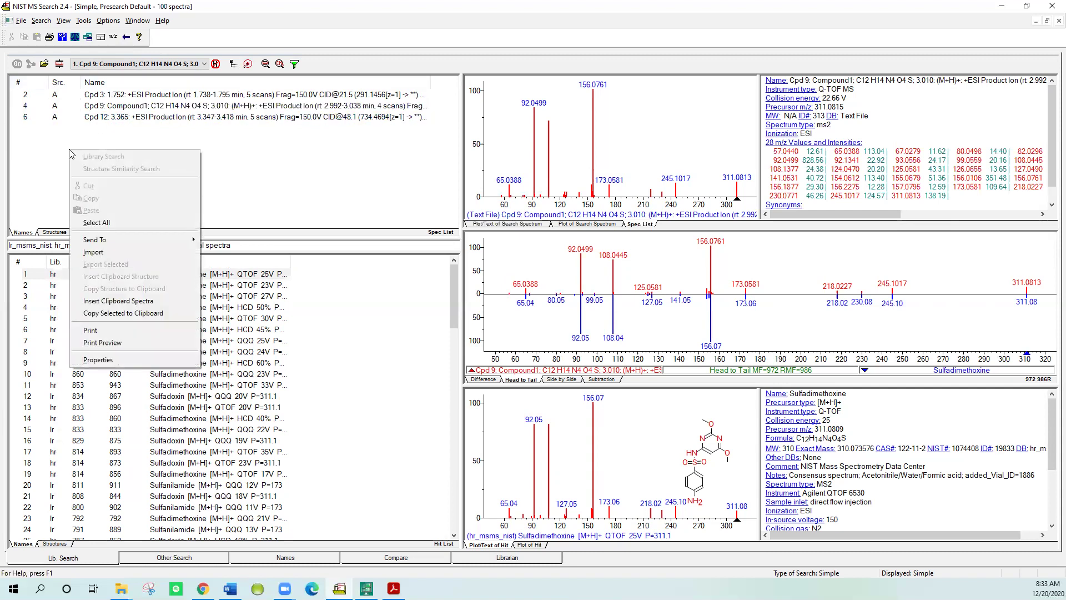
click(93, 253)
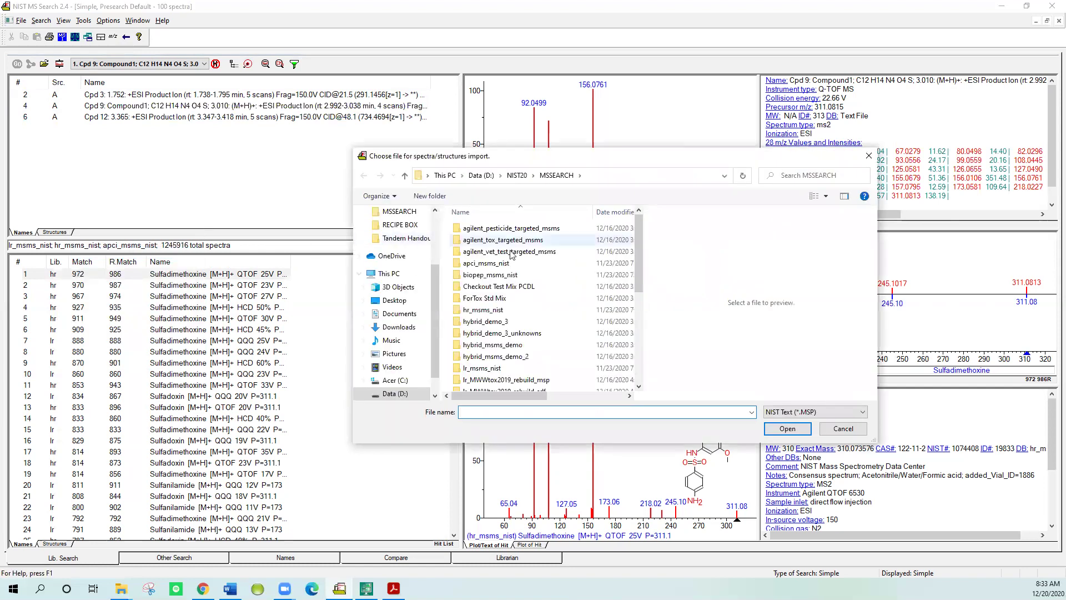
click(864, 416)
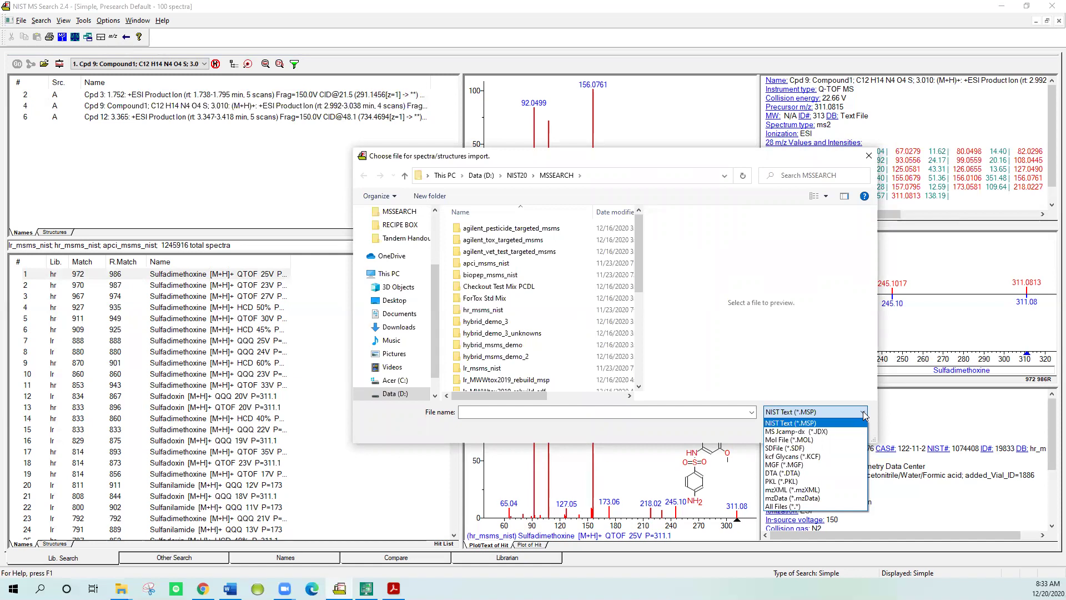
click(868, 160)
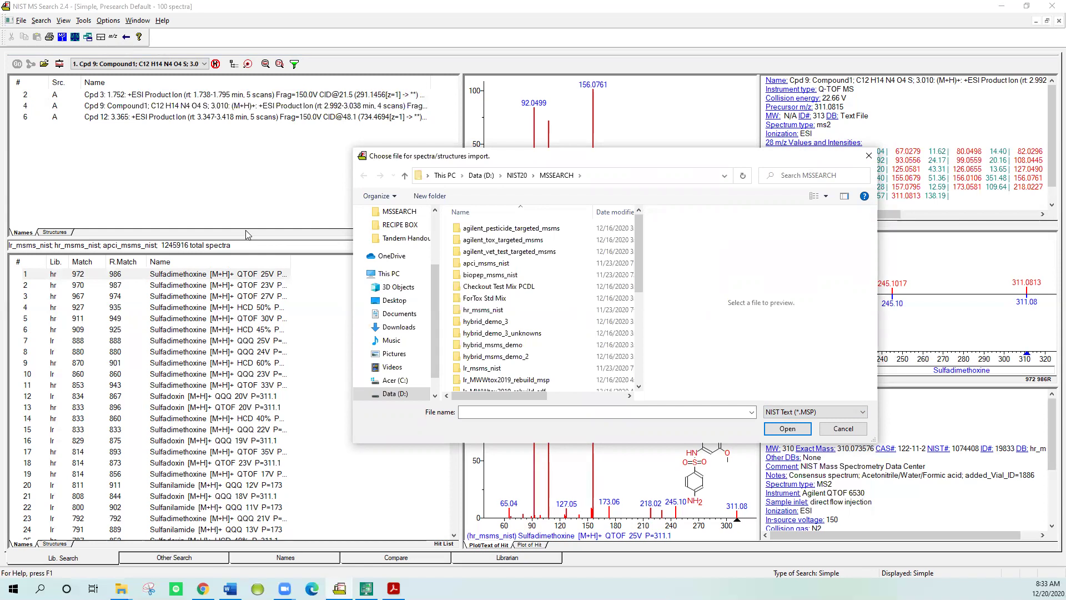
click(869, 157)
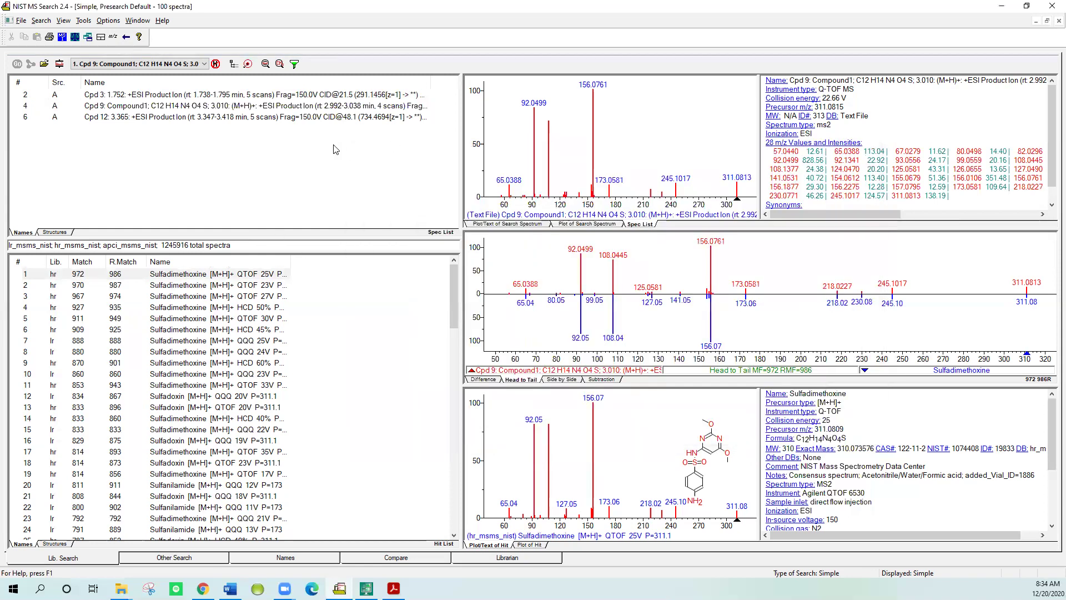
- Select all spectra in the Spec List and cut them
right_click(110, 138)
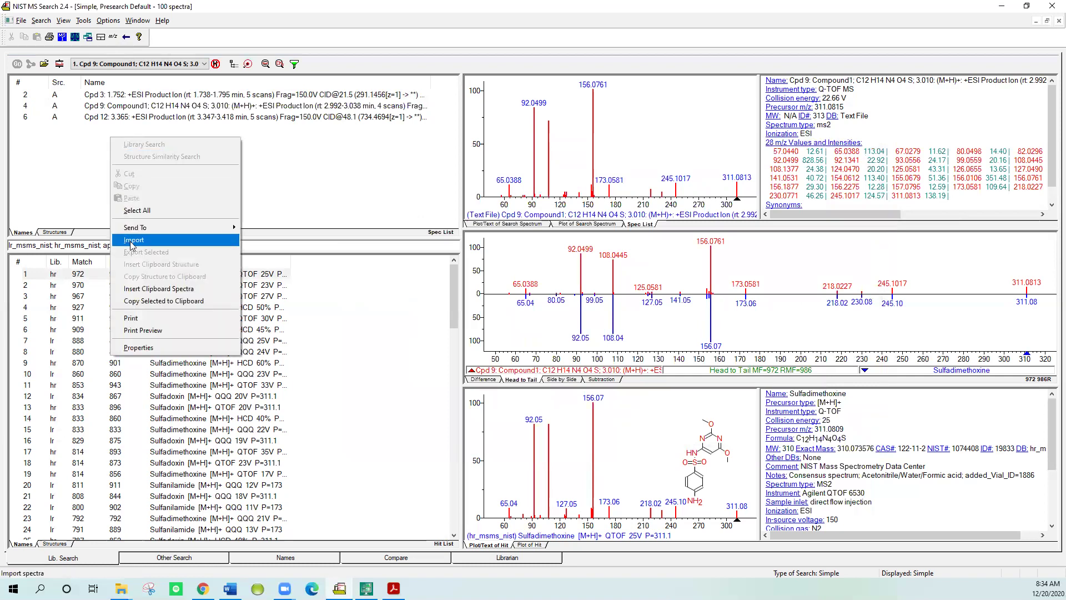
click(133, 216)
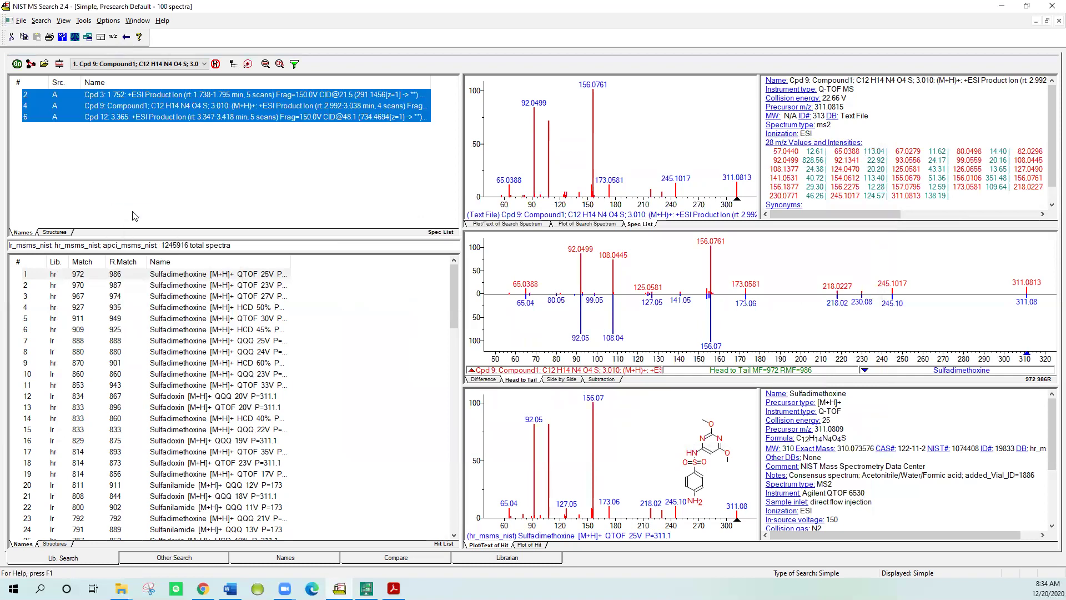
right_click(157, 120)
click(172, 155)
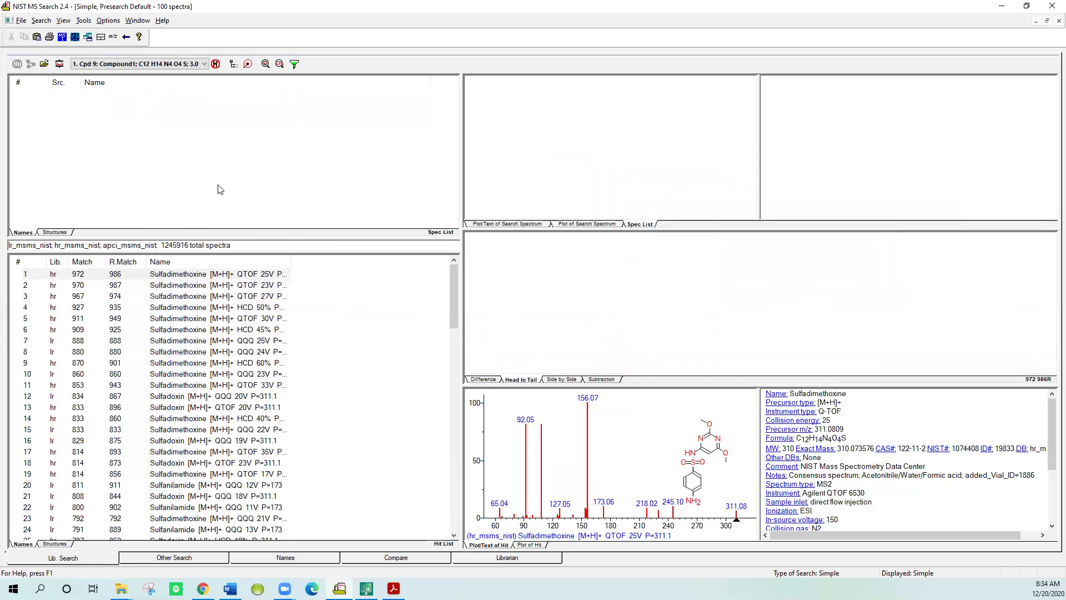